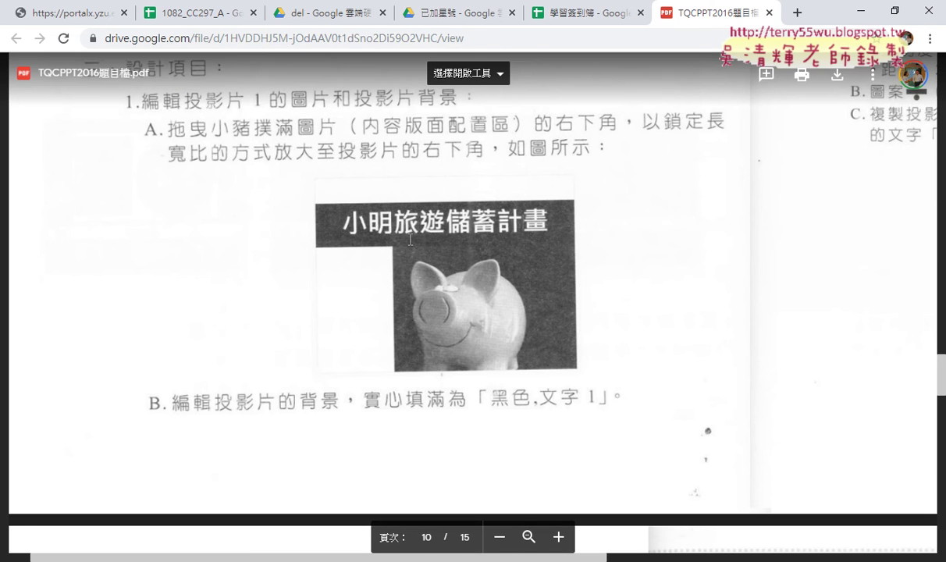
Step: Read section 三 item 1 of the task PDF, then bring up PPD02.pptx on slide 1
scroll(469, 226, up, 7)
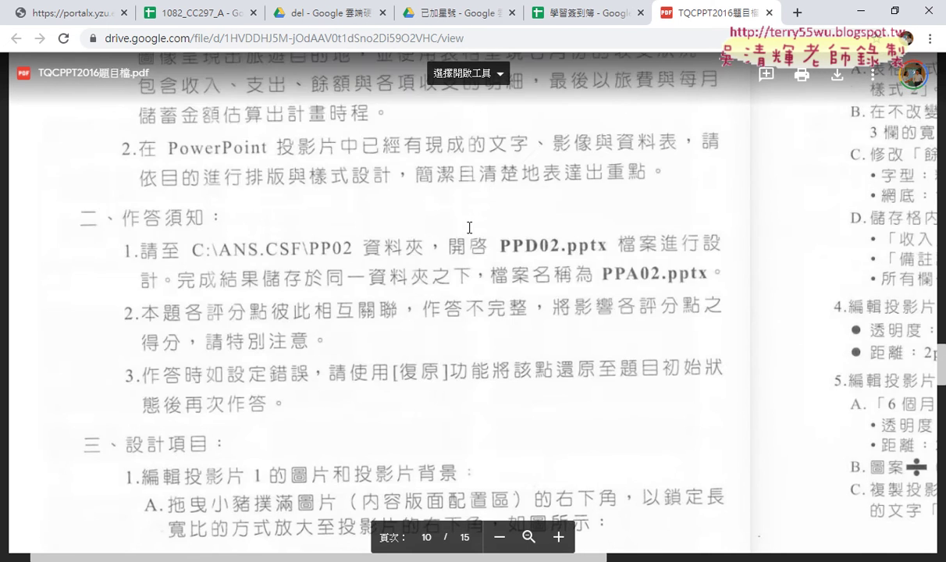
scroll(469, 226, down, 2)
scroll(469, 227, down, 4)
scroll(469, 227, down, 3)
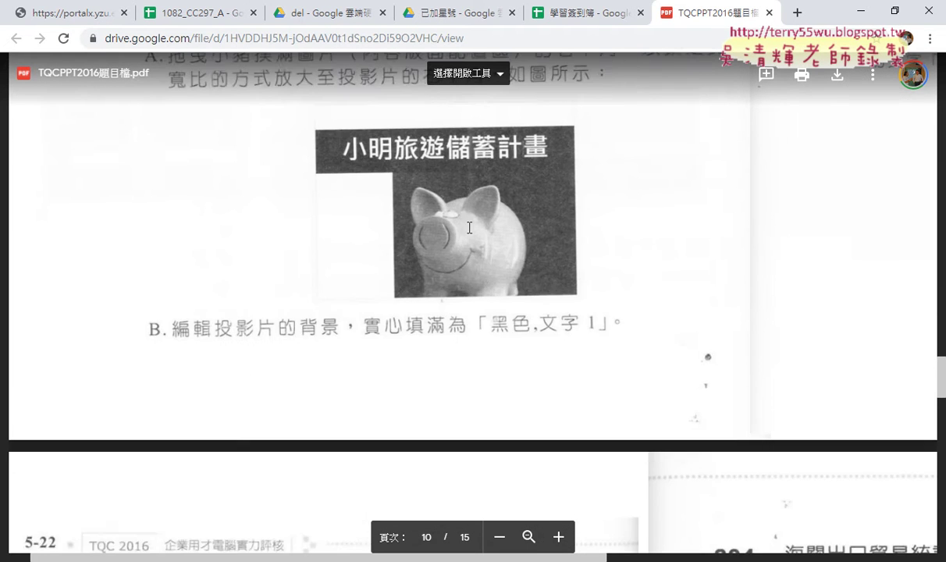
scroll(468, 226, up, 1)
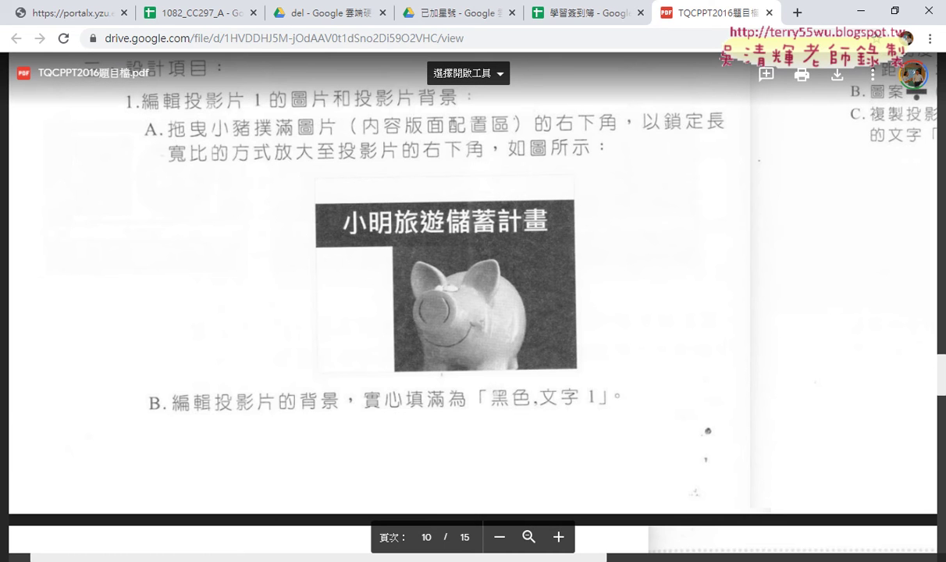
key(alt+Tab)
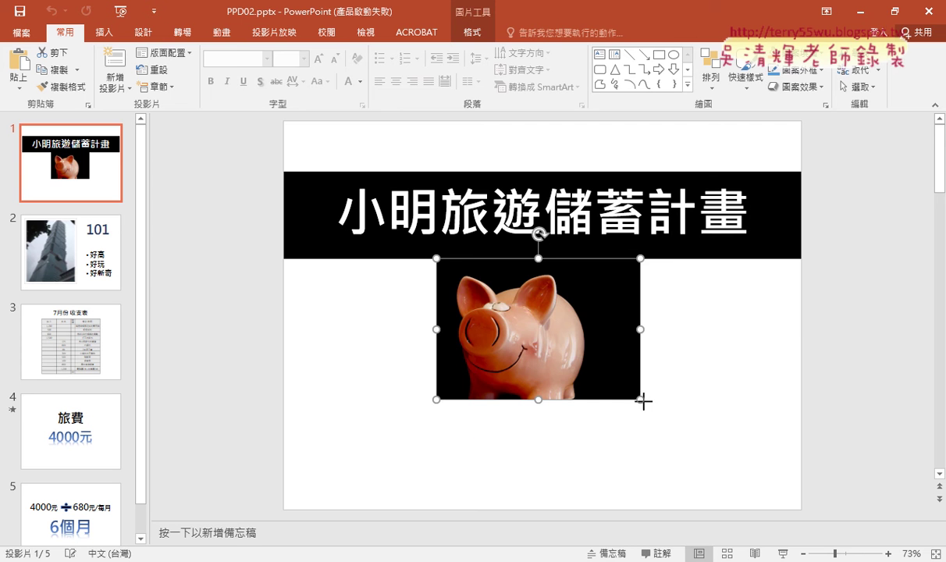
Step: Stretch the piggy-bank picture so its bottom-right corner meets the slide's bottom-right corner
drag(640, 398, 799, 504)
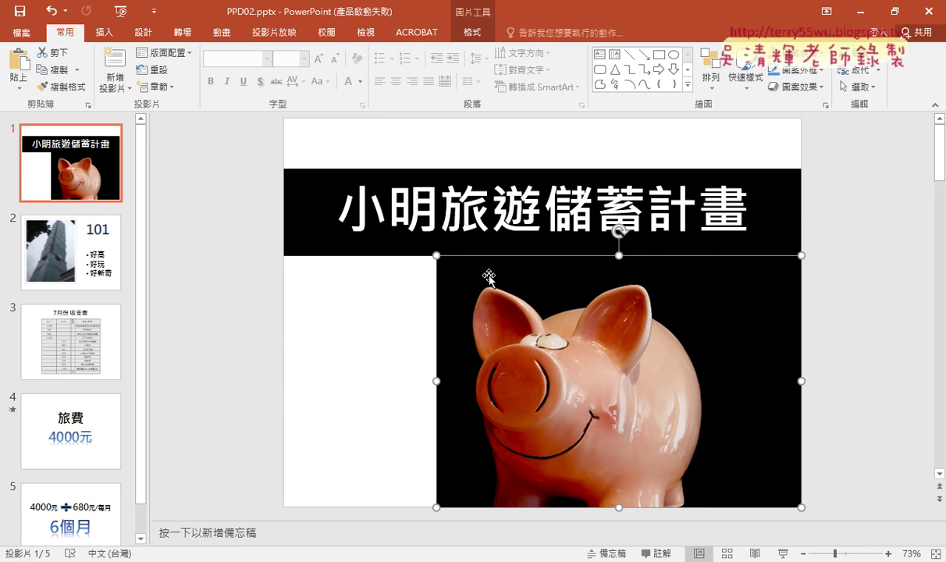
click(471, 33)
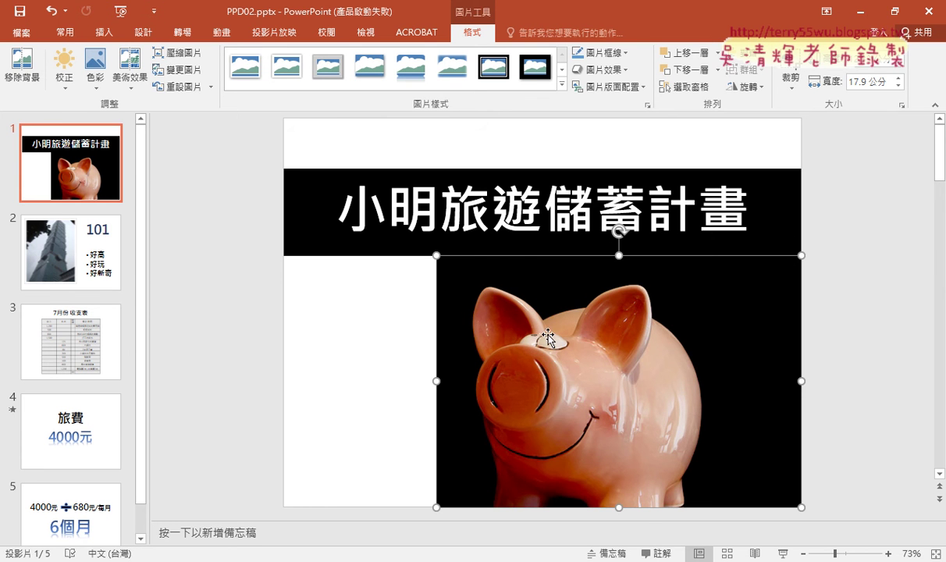
right_click(531, 276)
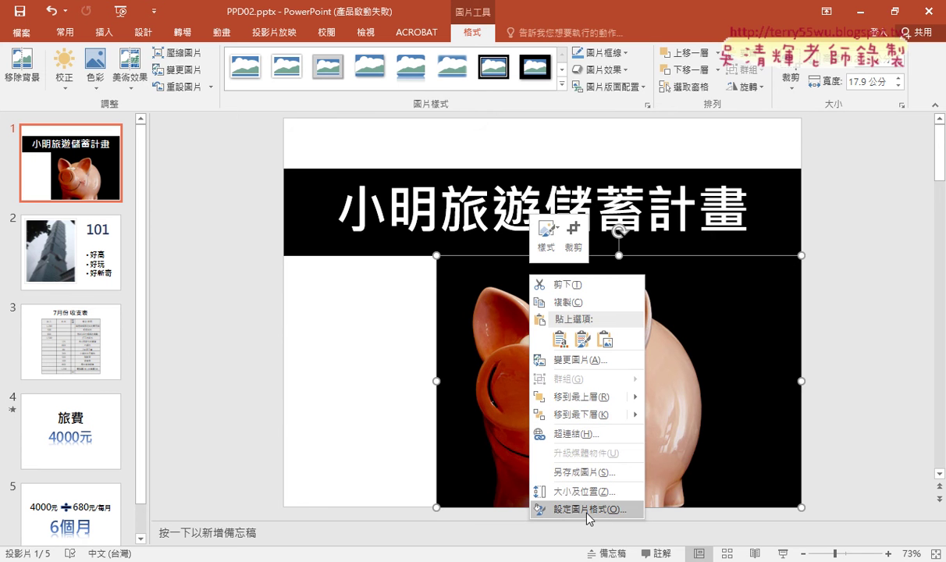
Step: Give the pig picture a solid Black, Text 1 fill in Format Picture's Fill & Line settings
click(598, 509)
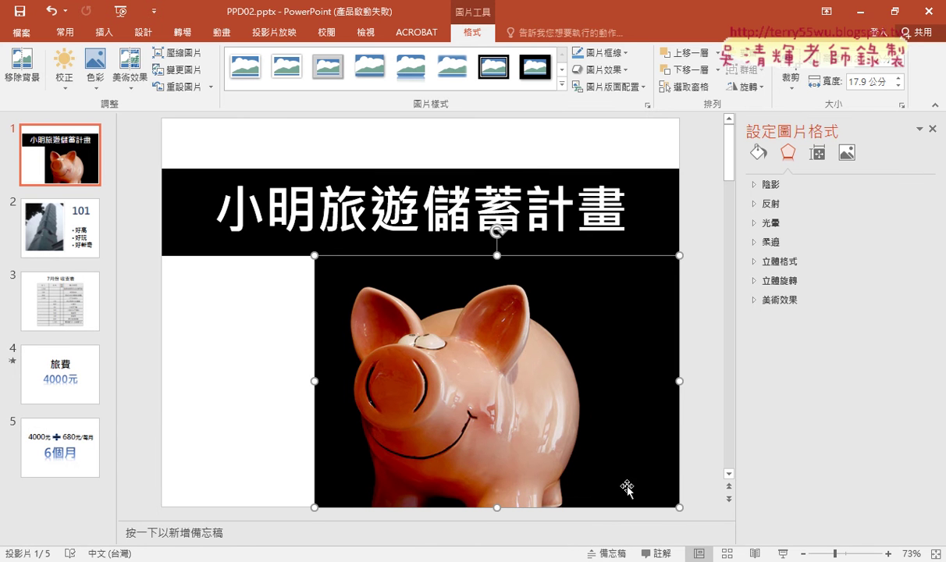
click(757, 156)
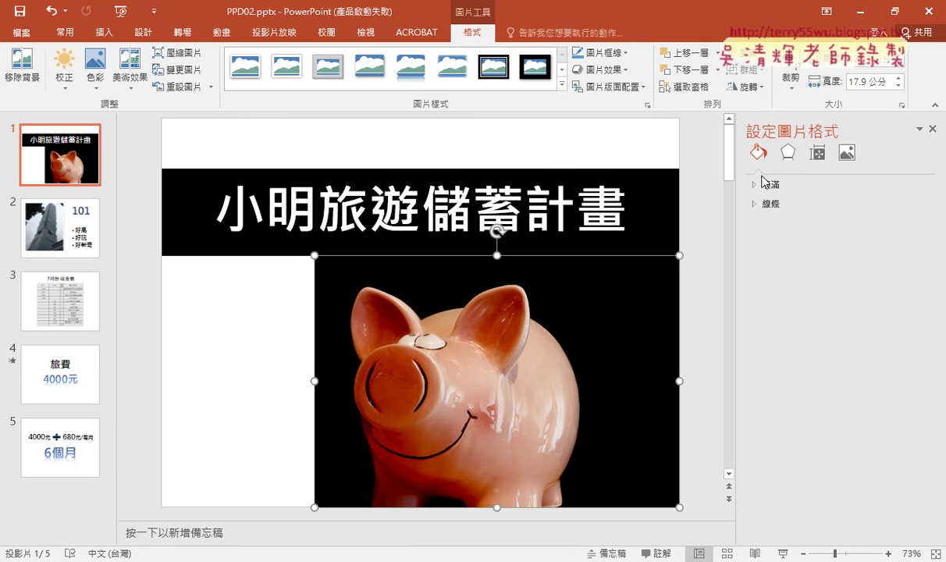
click(755, 185)
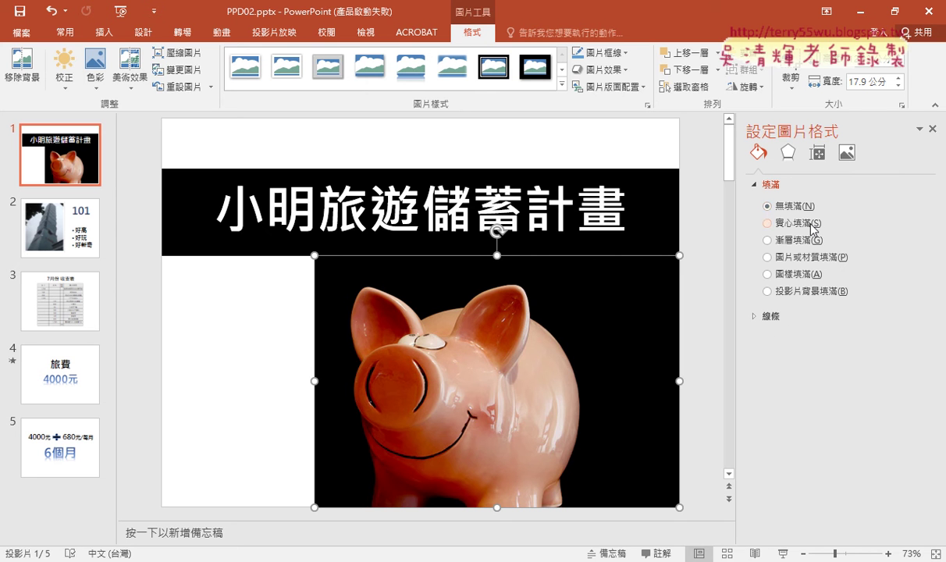
click(812, 227)
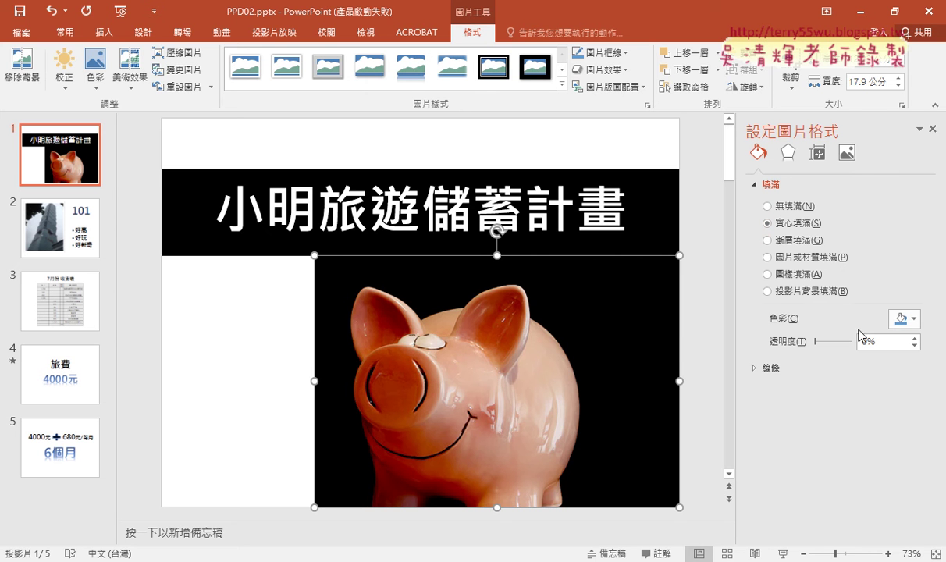
click(902, 318)
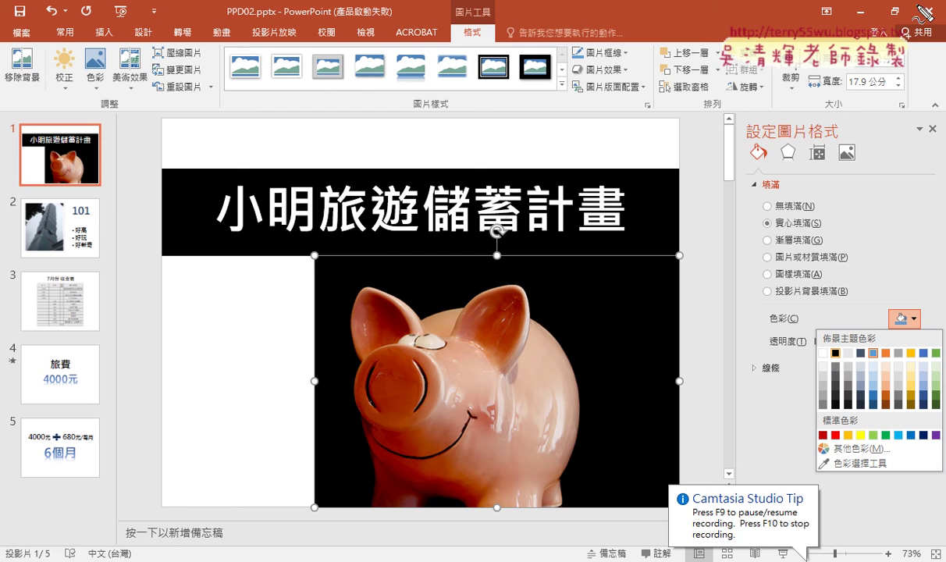
mouse_move(838, 145)
mouse_down()
mouse_move(717, 127)
mouse_move(763, 147)
mouse_up()
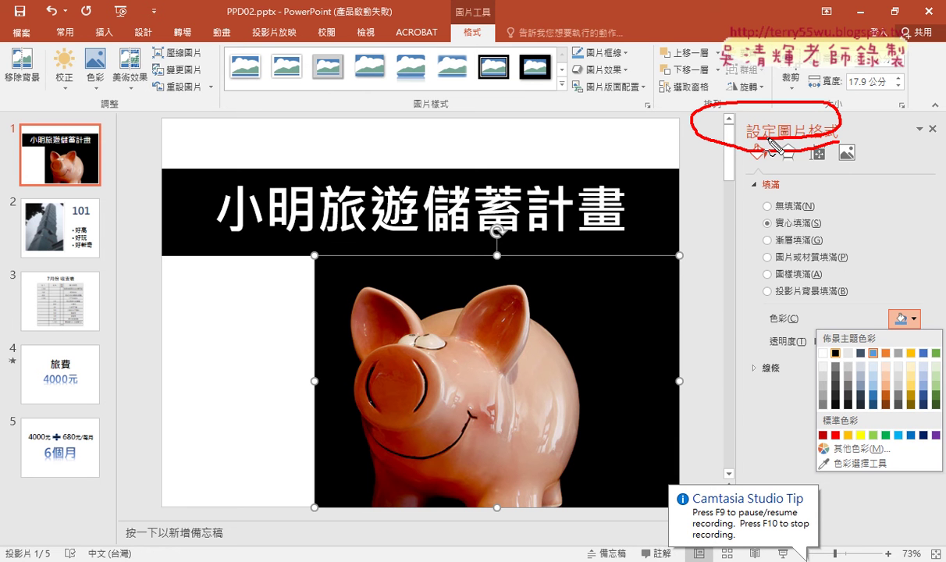
key(Escape)
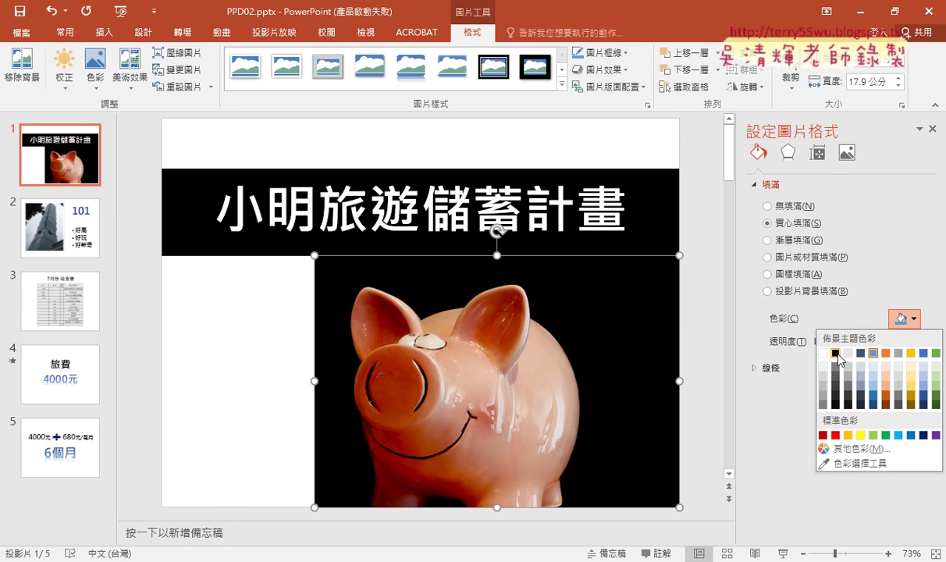
click(835, 353)
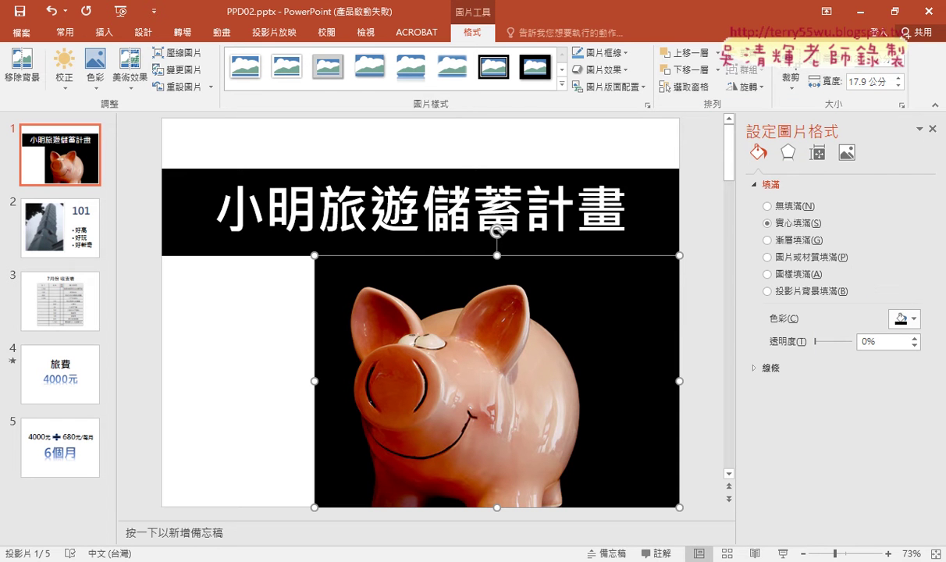
key(alt+Tab)
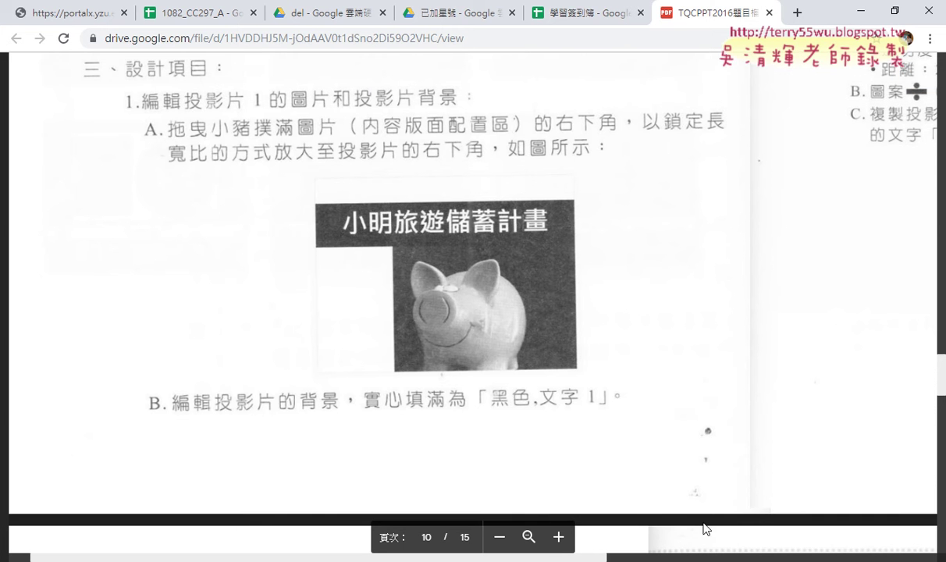
Step: Find the picture-border task at page 5-21 item 2, then go to slide 2 in PowerPoint
scroll(819, 504, up, 3)
scroll(794, 506, up, 5)
scroll(794, 507, up, 1)
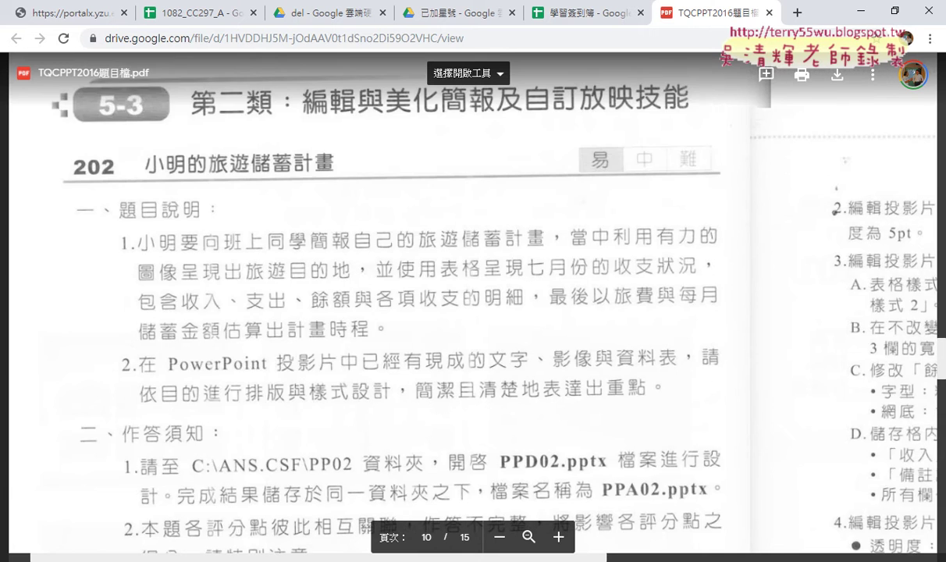
scroll(813, 461, right, 3)
scroll(813, 461, right, 2)
scroll(812, 461, right, 2)
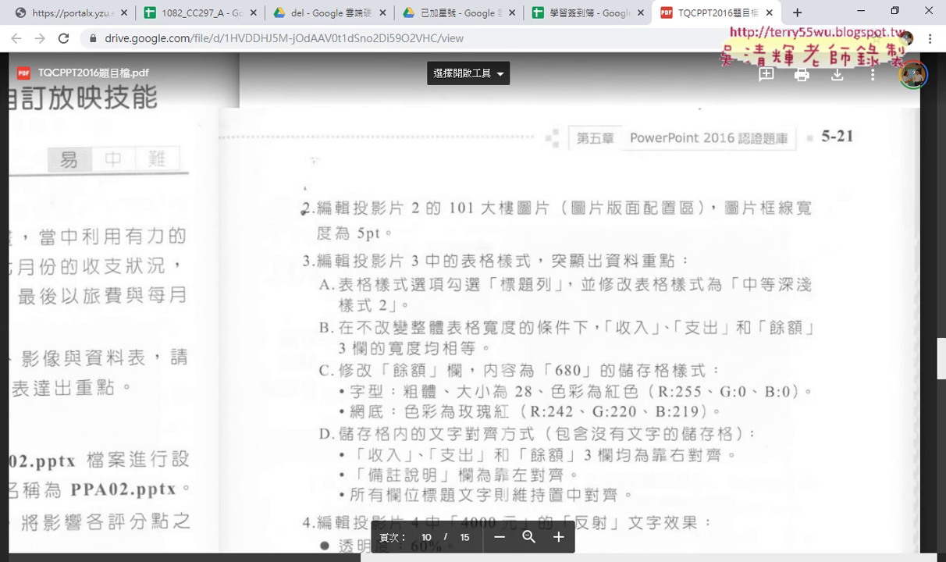
key(alt+Tab)
click(75, 239)
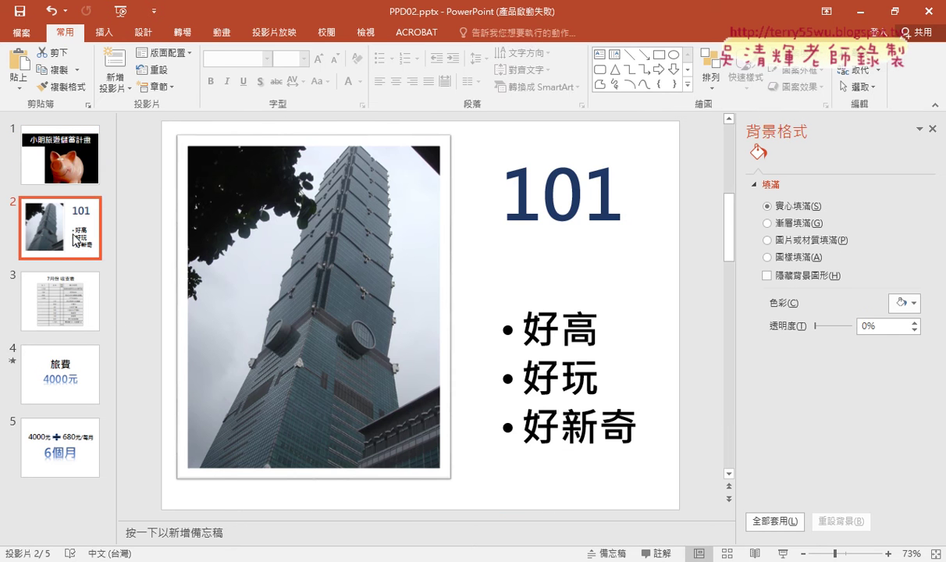
Step: Set the 101 tower picture's border width to 5 pt through the border line settings
click(344, 145)
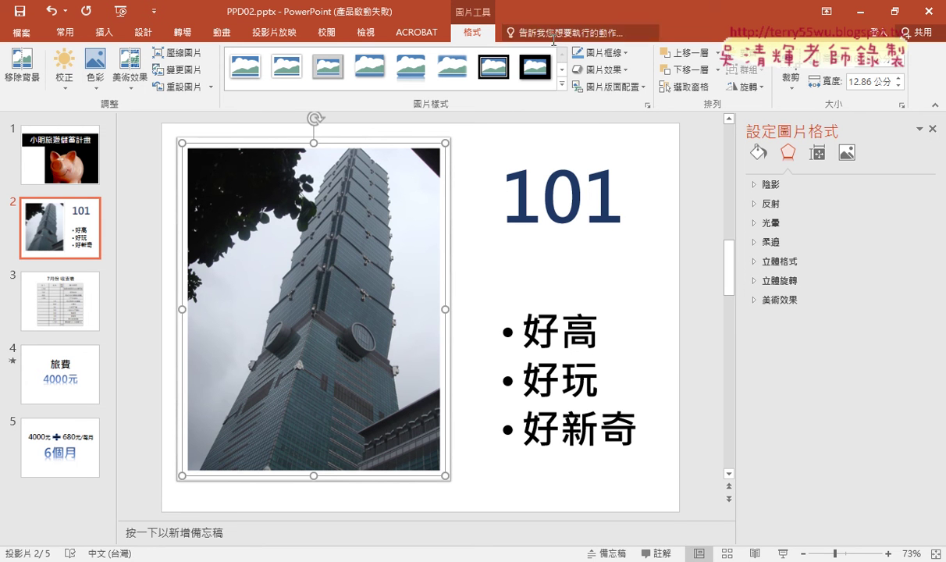
click(618, 54)
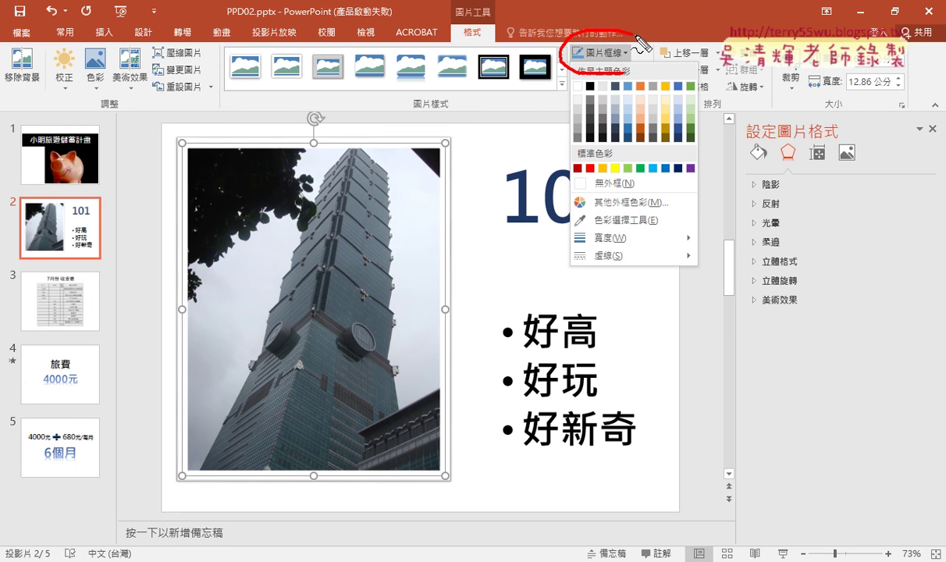
drag(621, 266, 616, 248)
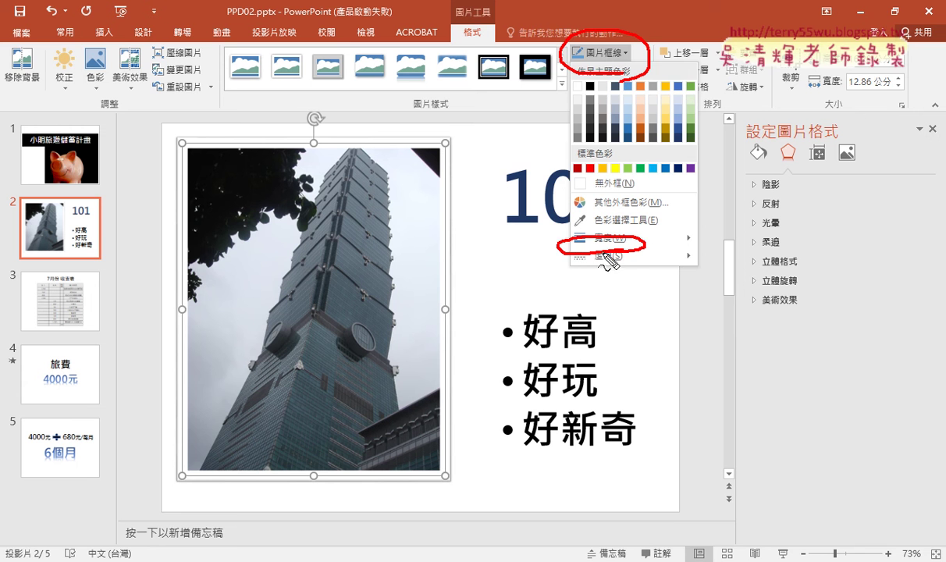
drag(550, 52, 564, 236)
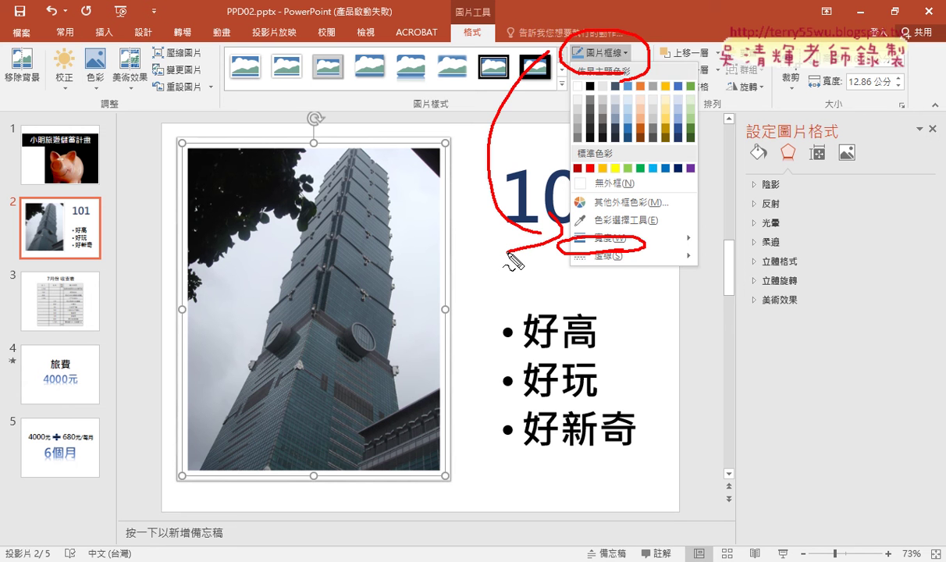
key(Escape)
click(613, 55)
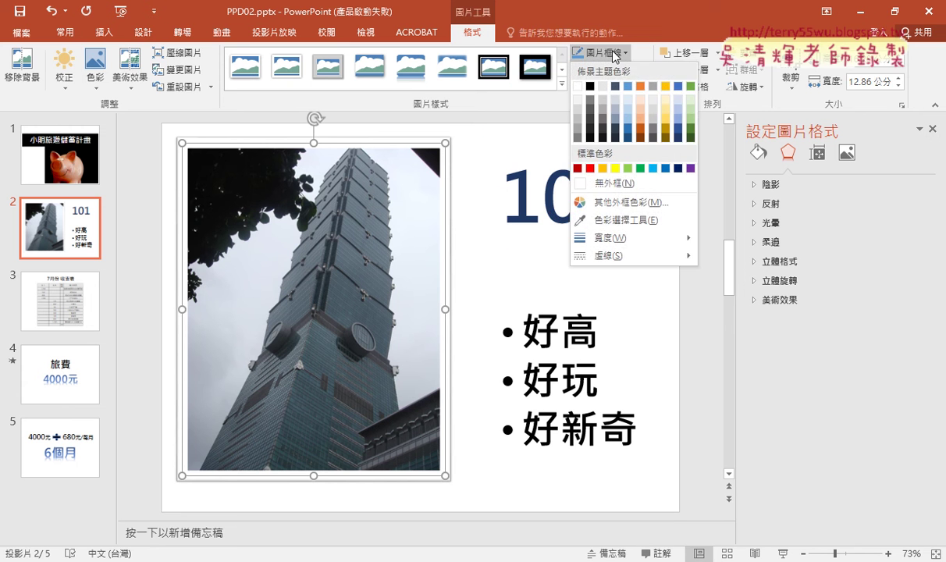
mouse_move(616, 237)
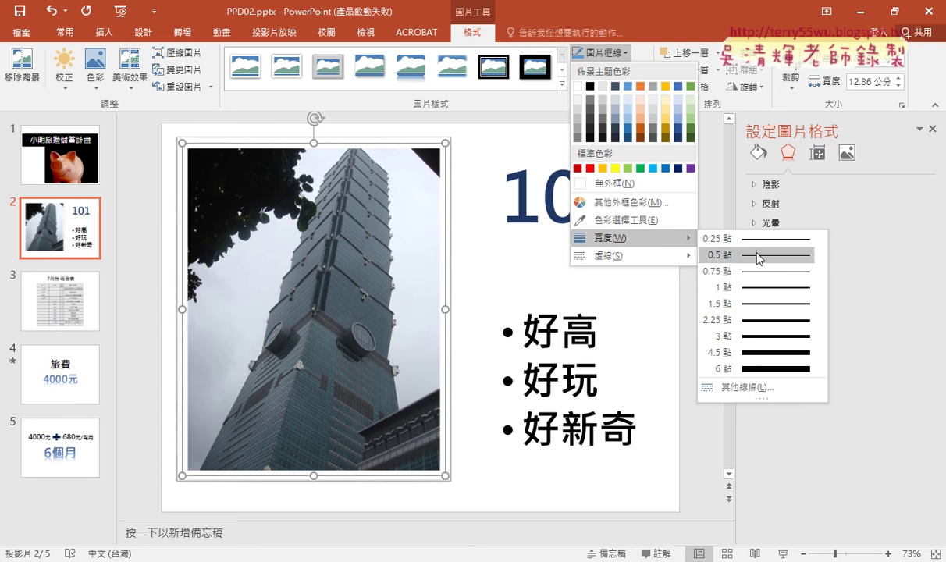
click(749, 388)
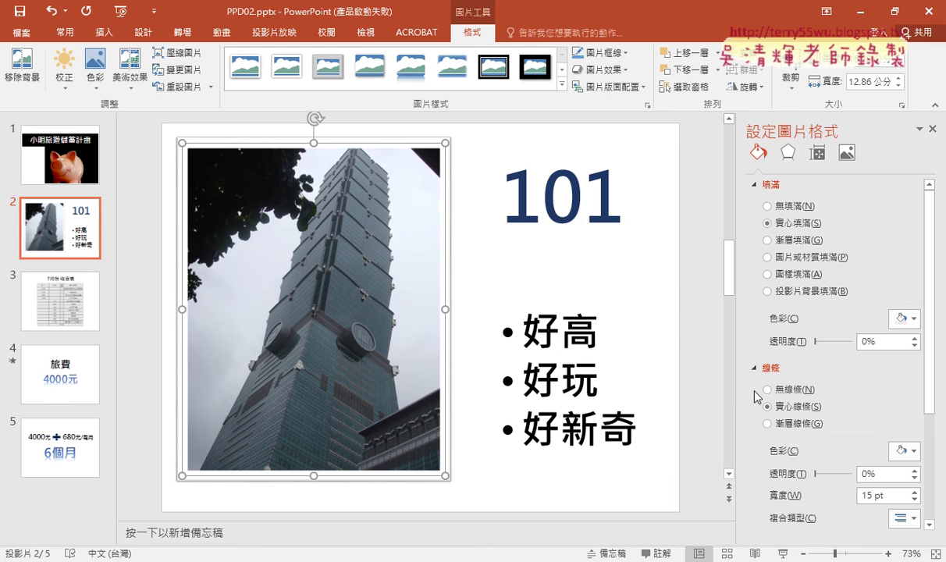
double_click(867, 495)
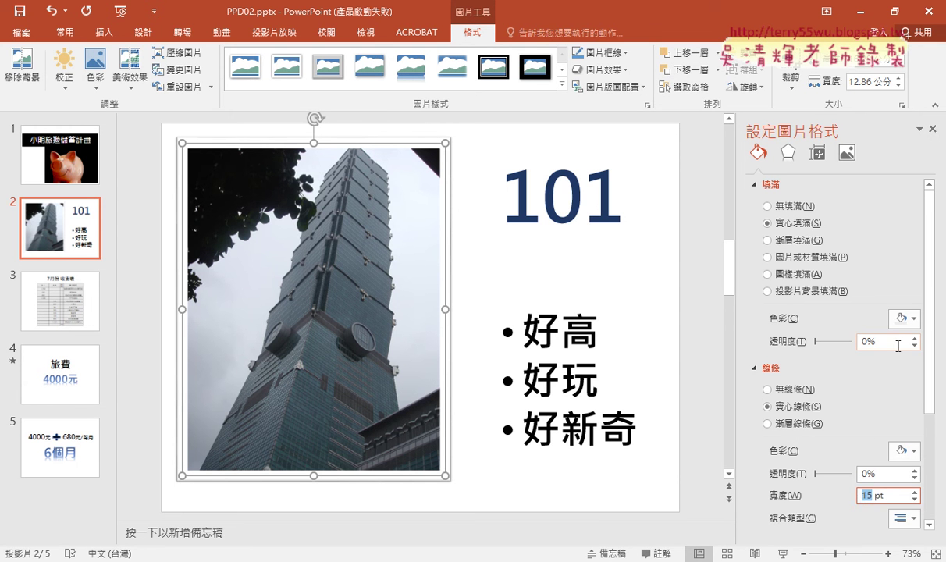
text(5)
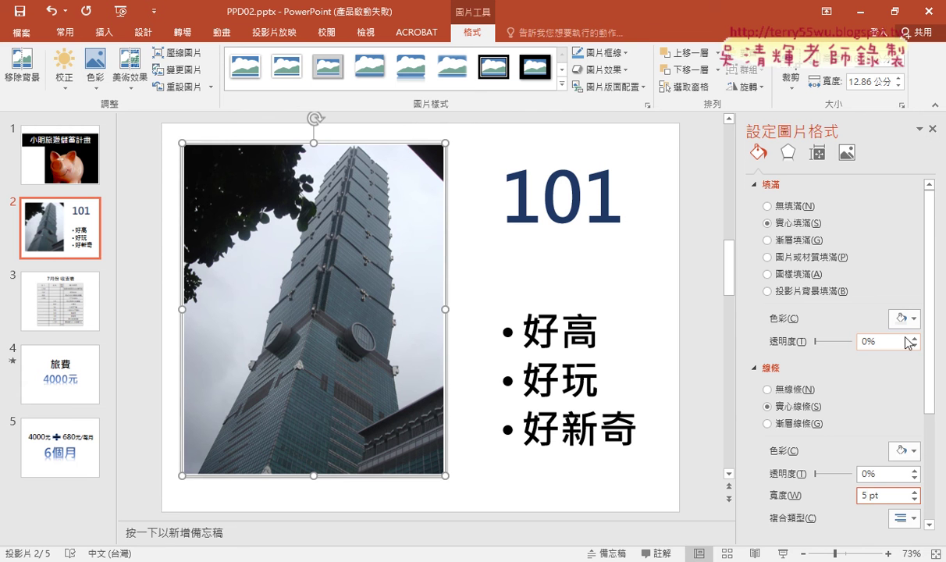
mouse_move(934, 355)
mouse_down()
mouse_move(933, 465)
mouse_move(944, 270)
mouse_up()
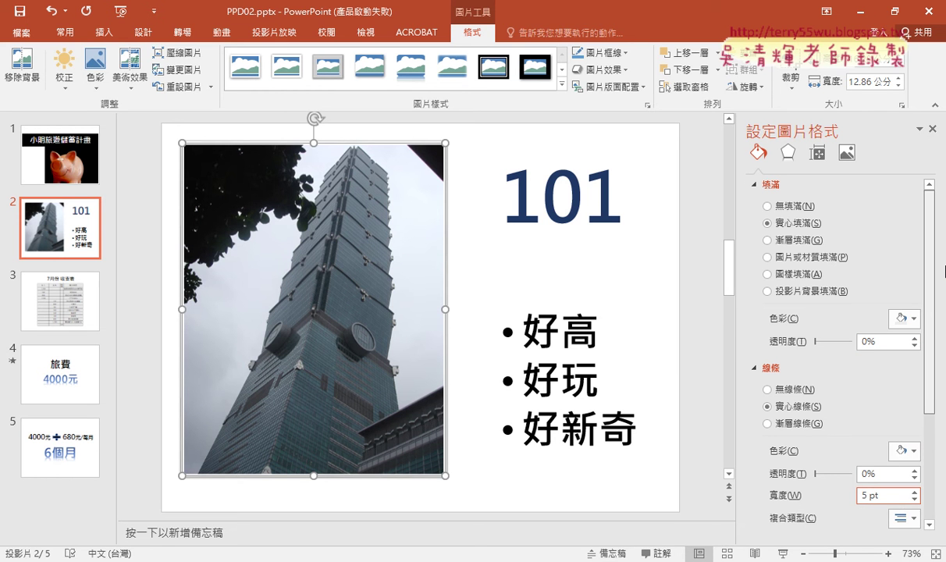
double_click(866, 495)
Step: Check the task sheet, then move to slide 3 with the 7月份 收支表 table
key(alt+Tab)
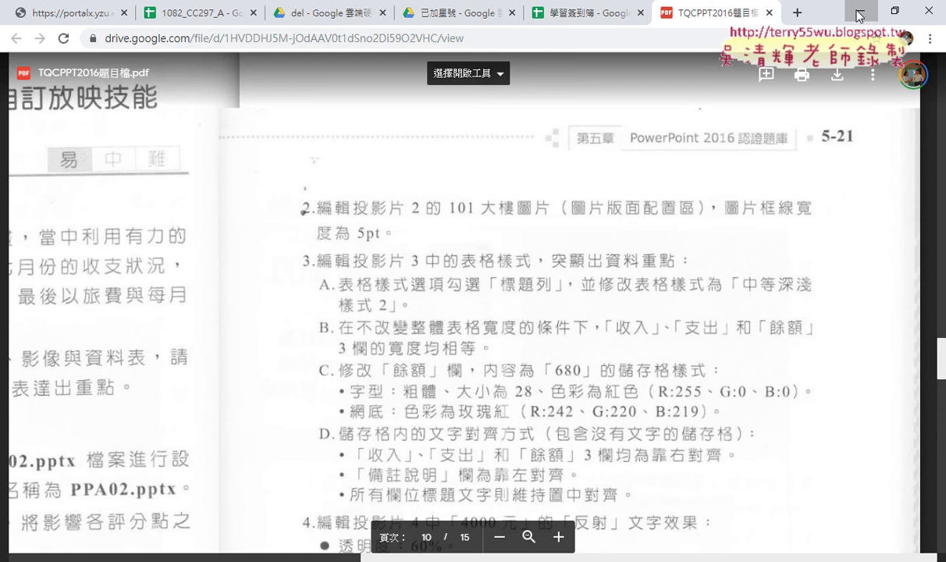
key(alt+Tab)
click(41, 321)
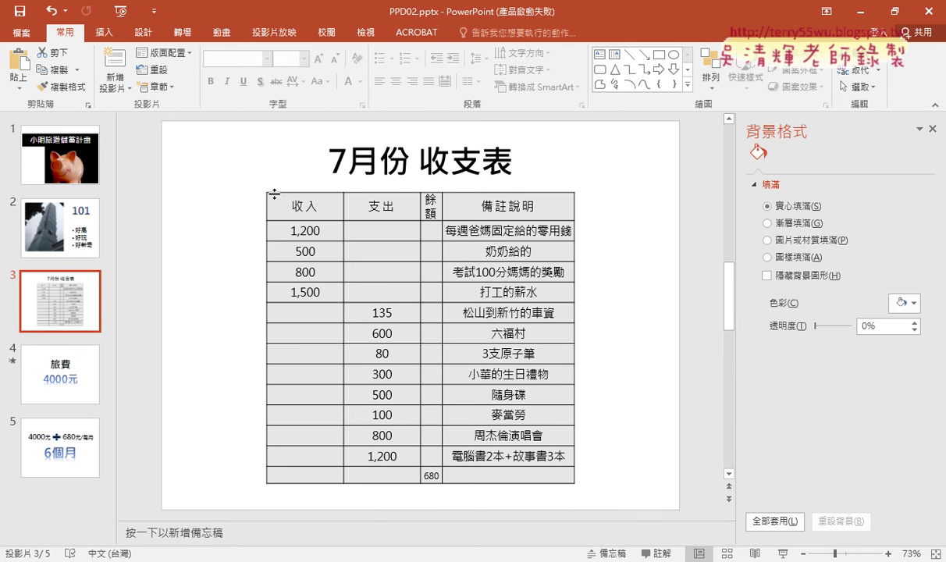
Step: Apply the grey 中等深淺樣式 2 (Medium Style 2) to the whole 7月份 收支表 table
drag(282, 205, 503, 474)
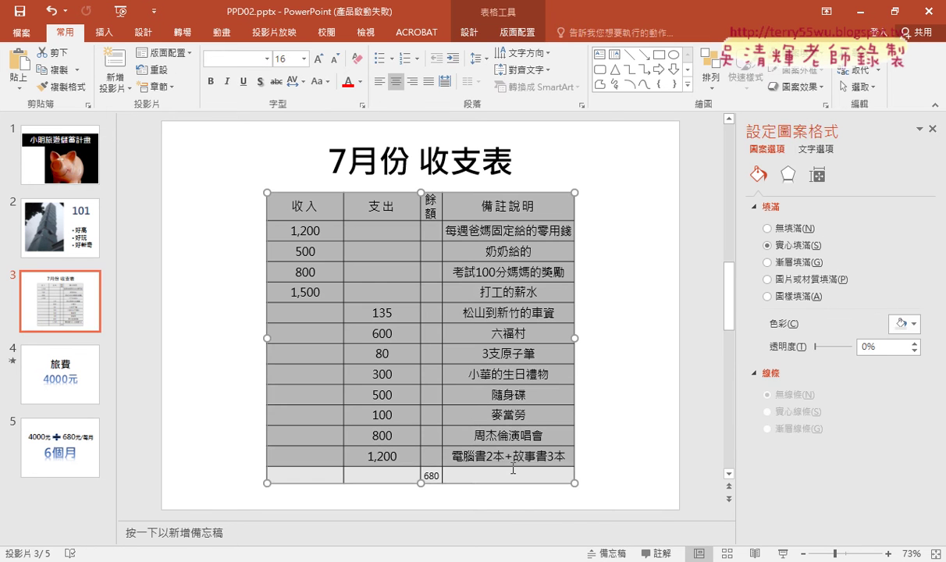
click(468, 32)
click(484, 84)
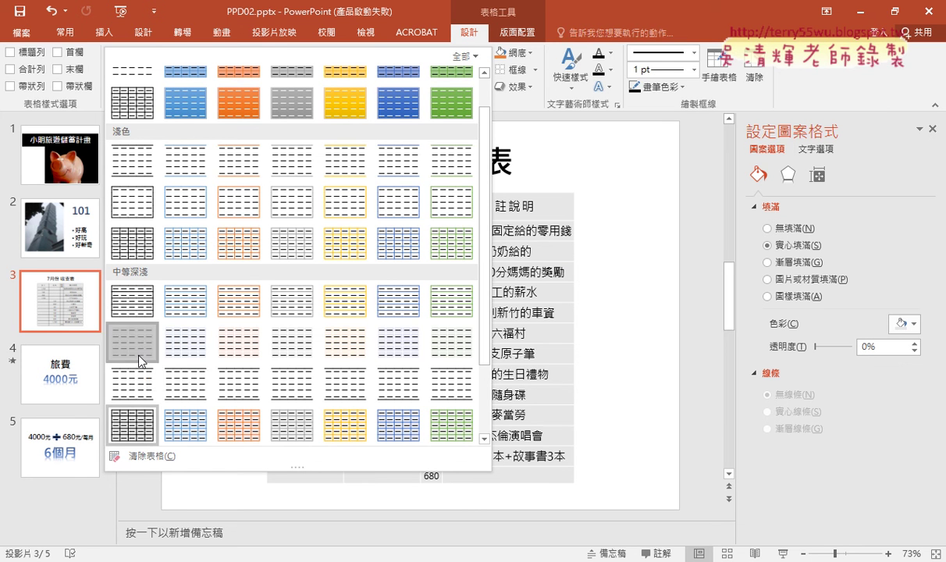
click(141, 360)
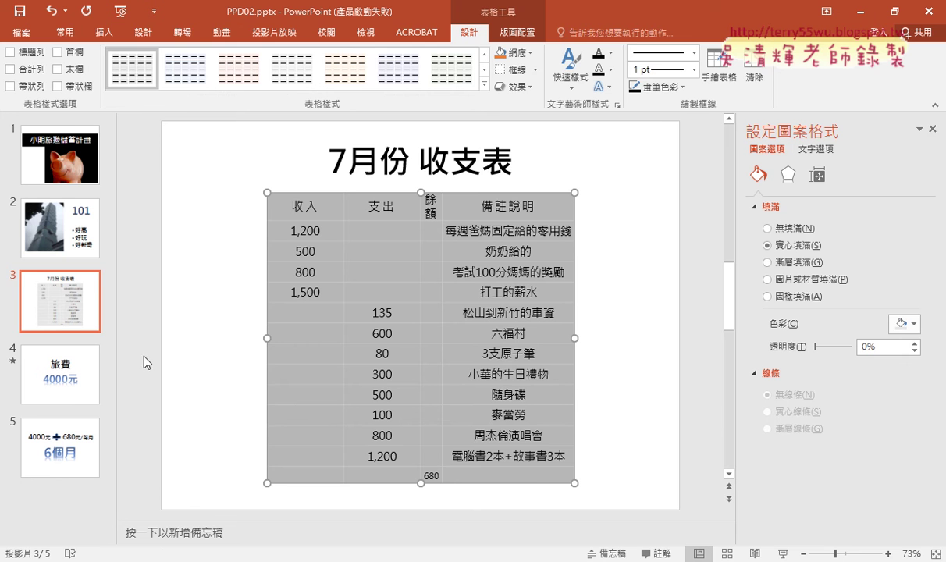
key(alt+Tab)
scroll(341, 396, down, 2)
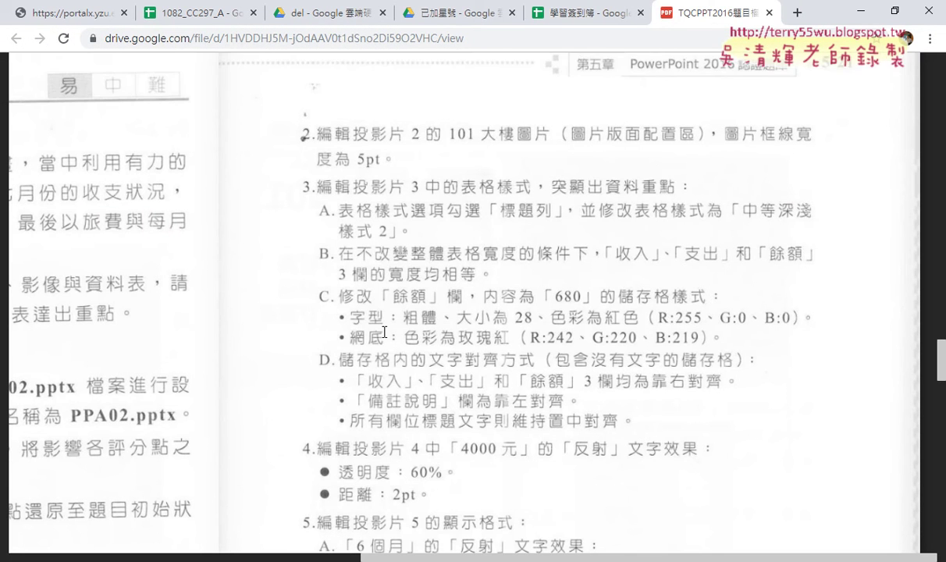
Step: Underline the 標題列 and 中等深淺樣式 2 requirements in item 3A, then return to slide 3
drag(500, 221, 559, 222)
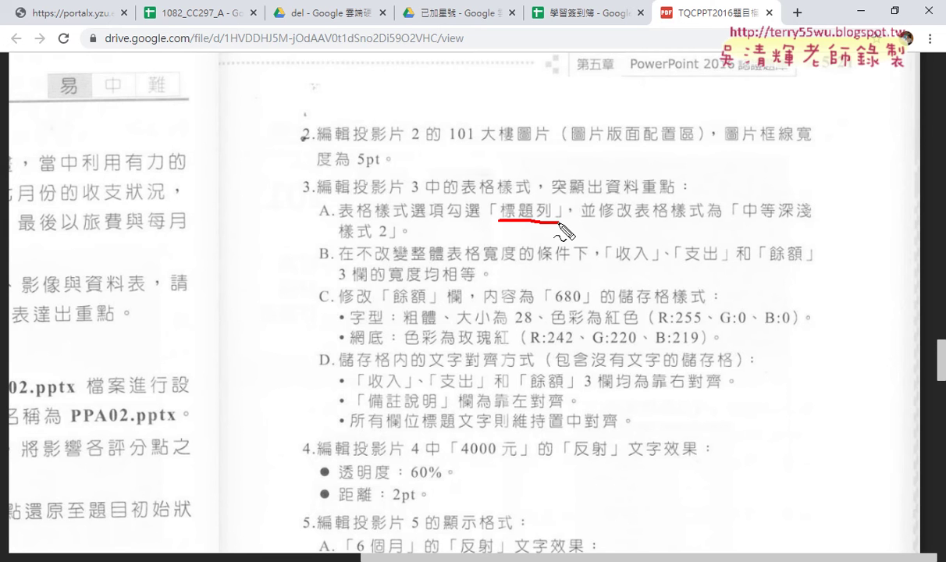
drag(747, 221, 816, 211)
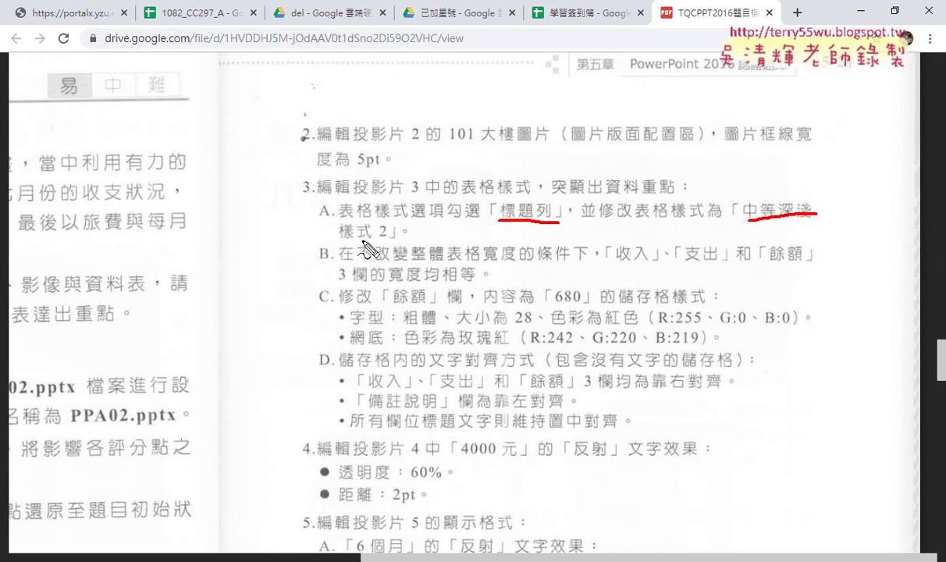
drag(340, 242, 383, 243)
key(Escape)
scroll(450, 365, down, 1)
scroll(450, 364, up, 1)
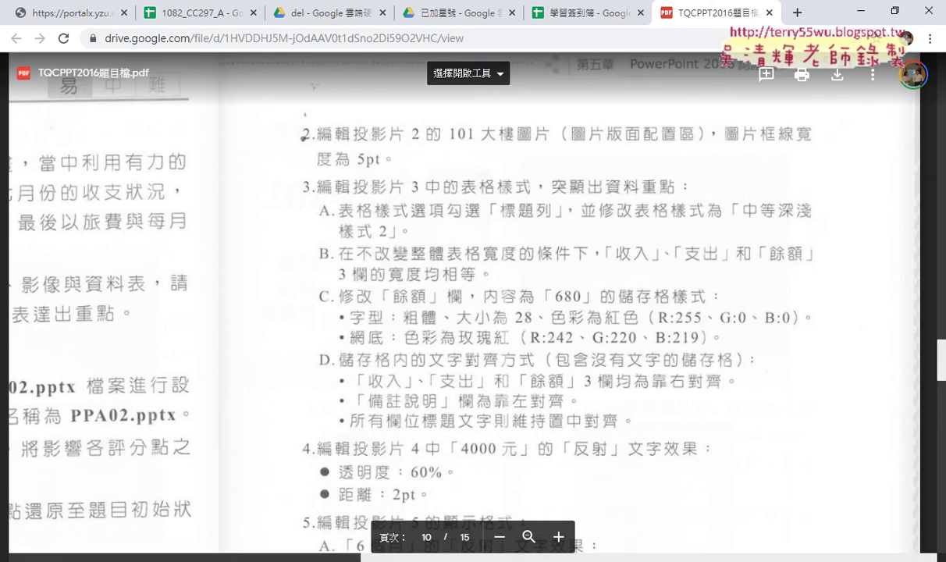
key(alt+Tab)
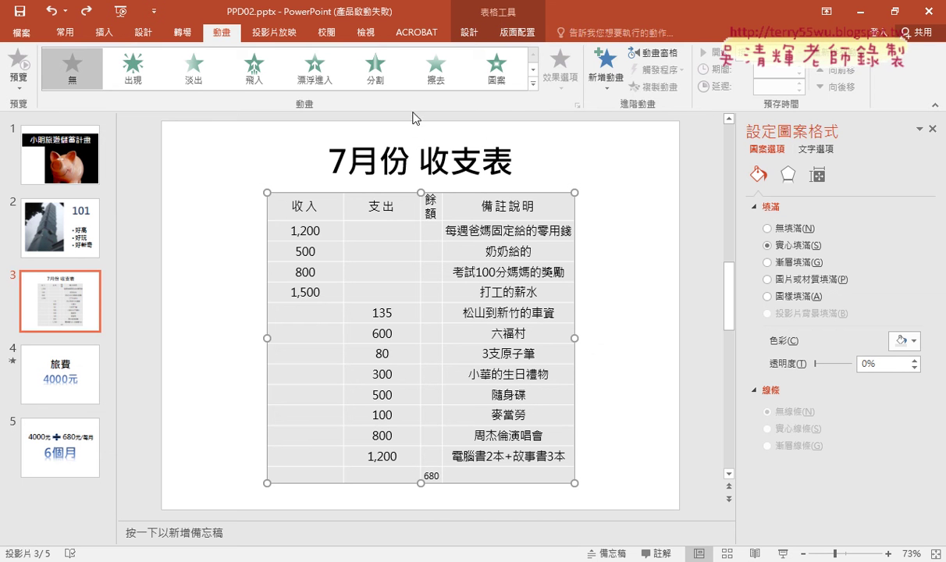
Step: Reapply 中等深淺樣式 2 and turn on Header Row so 收入, 支出, 餘額, 備註說明 show as a black header
click(469, 33)
click(485, 86)
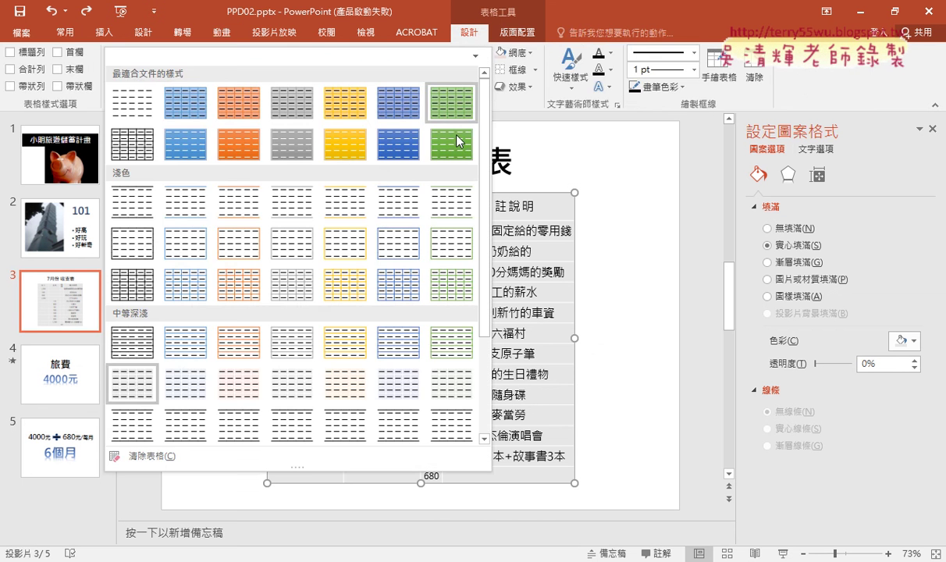
click(133, 398)
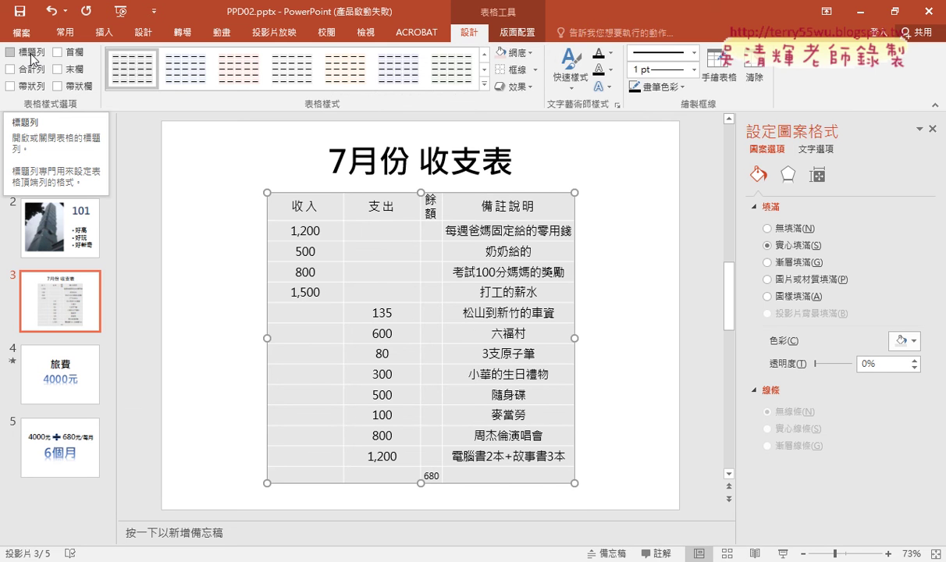
click(32, 60)
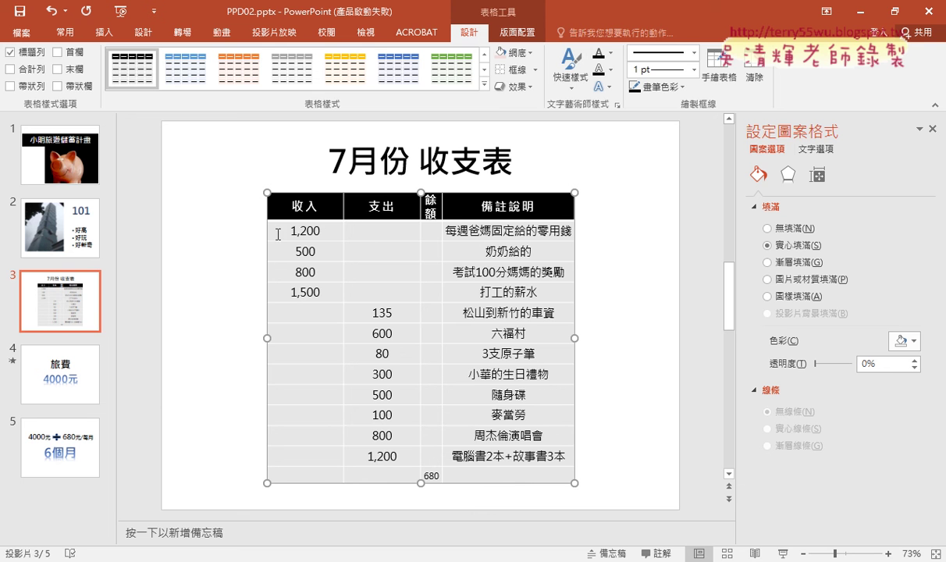
Step: Right-align the number cells under 收入, 支出 and 餘額, and select the 備註說明 body cells
mouse_move(273, 235)
mouse_down()
mouse_move(412, 425)
mouse_move(431, 475)
mouse_up()
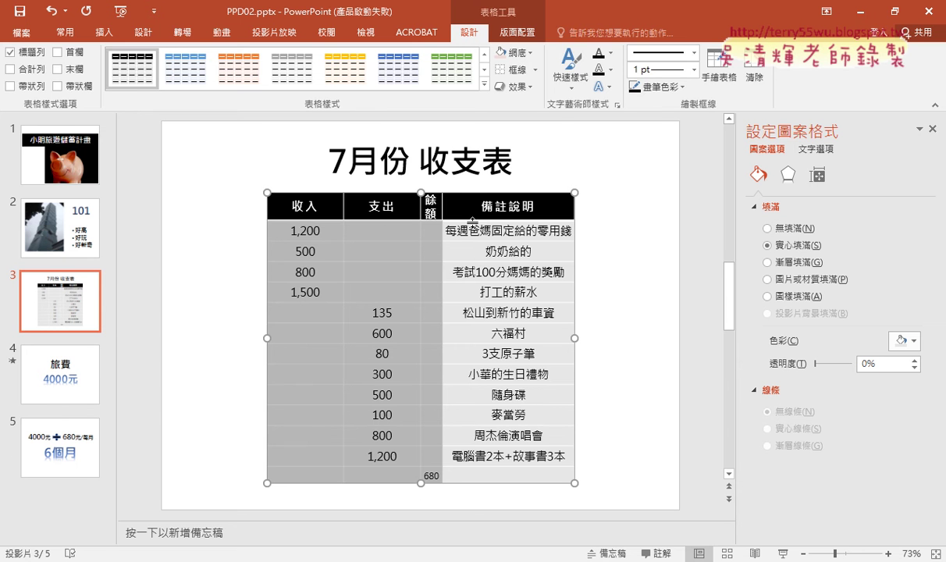
click(517, 32)
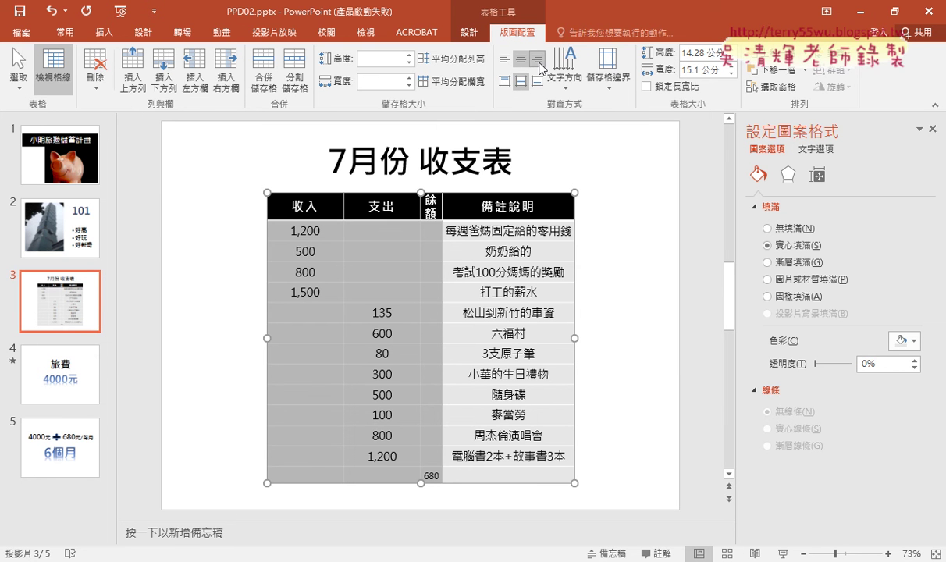
click(539, 67)
drag(506, 233, 518, 469)
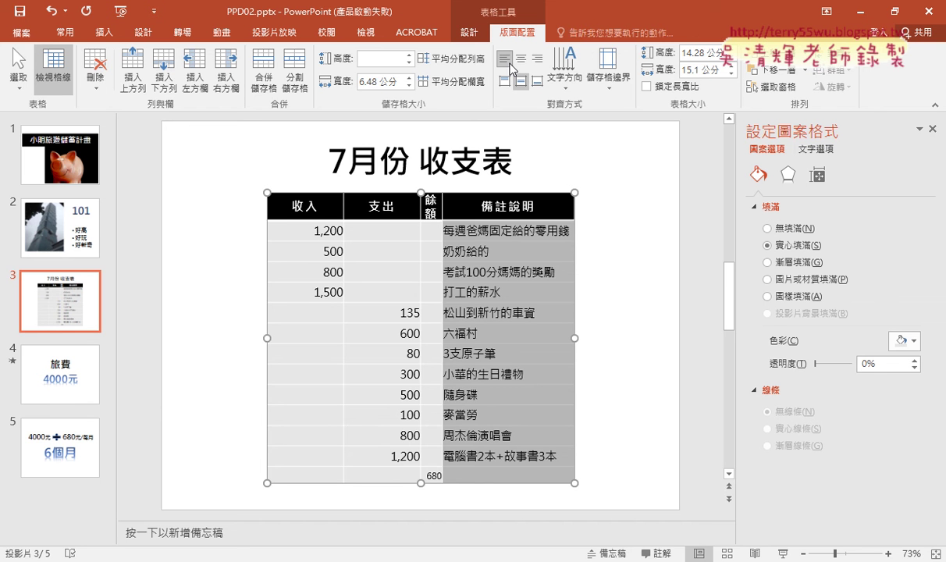
click(381, 209)
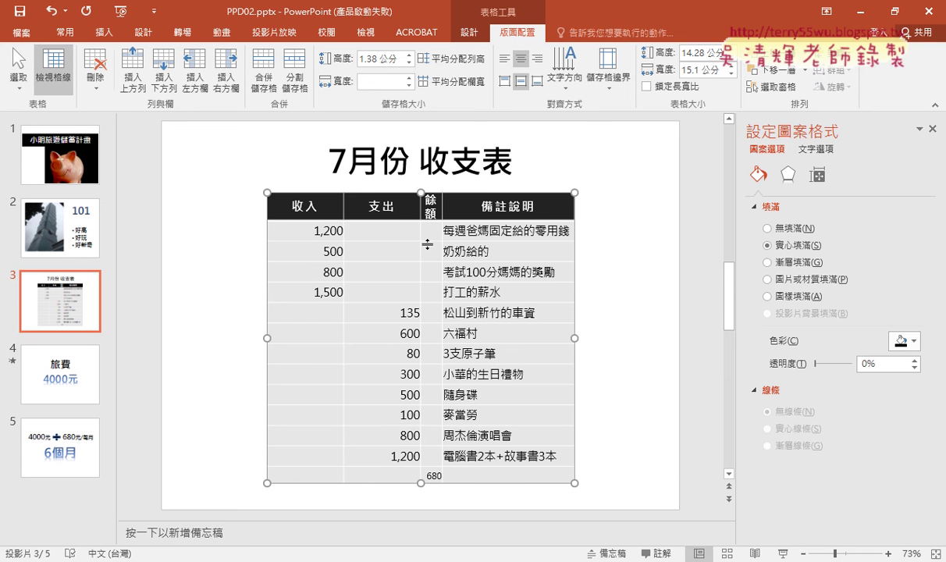
Step: Distribute the 收入, 支出 and 餘額 columns evenly at 2.87 公分 each
click(289, 205)
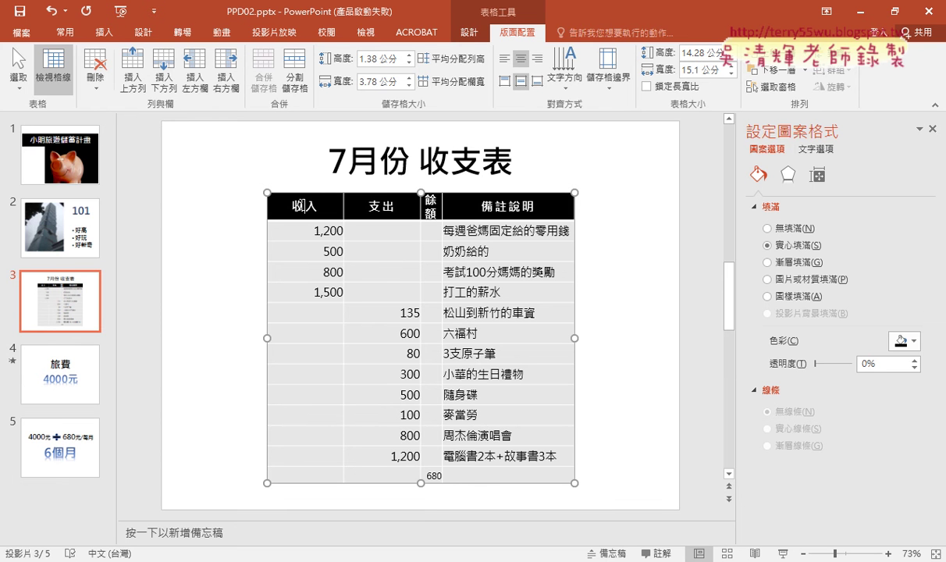
drag(289, 205, 410, 204)
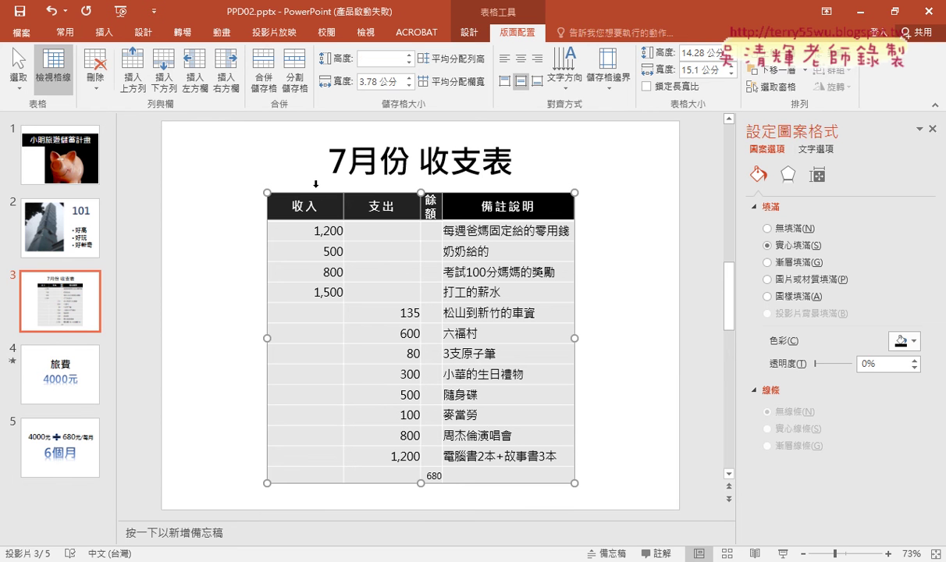
click(315, 184)
drag(315, 184, 431, 192)
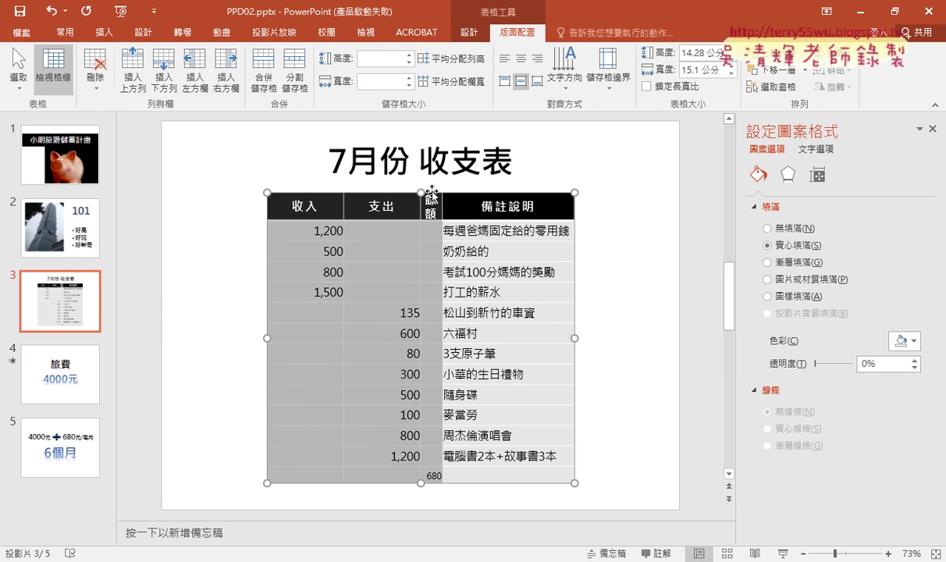
click(465, 82)
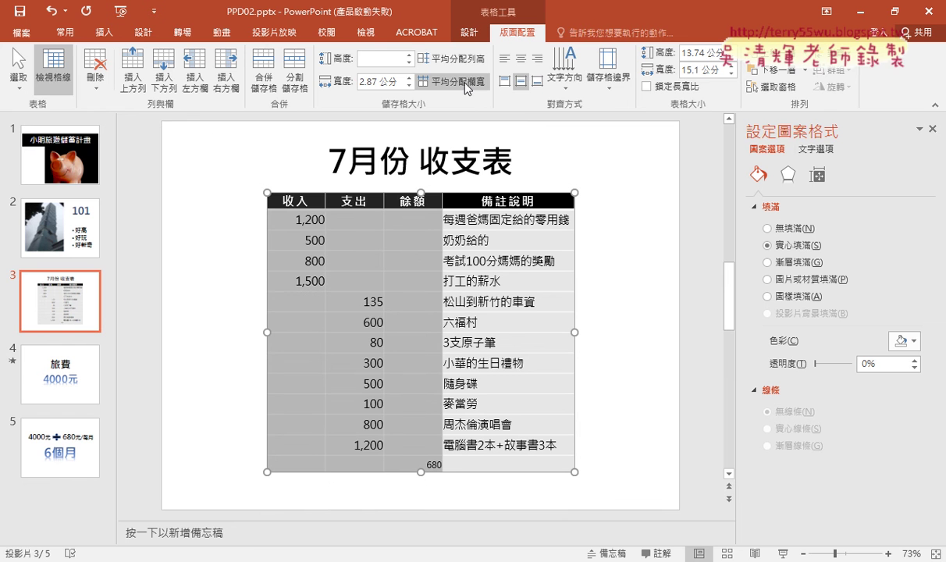
click(424, 464)
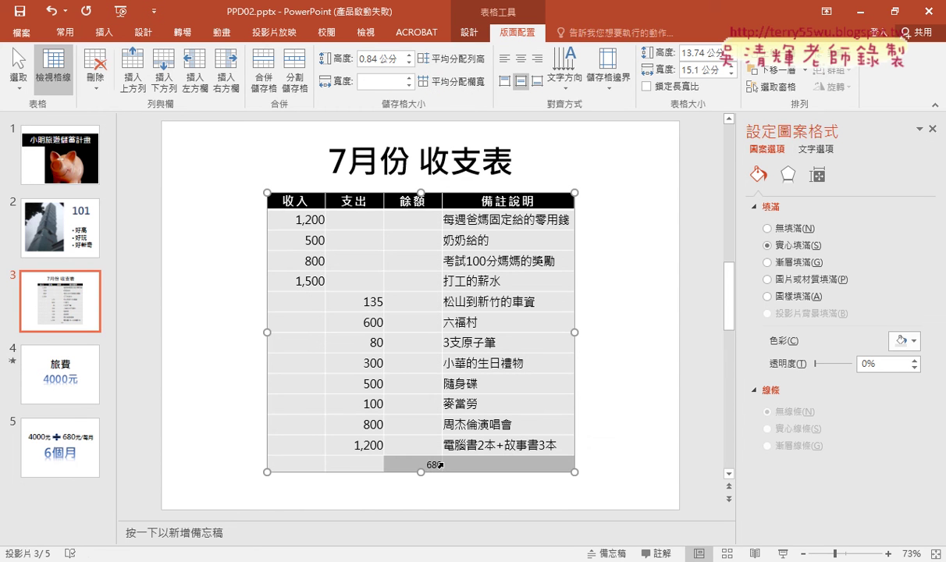
key(alt+Tab)
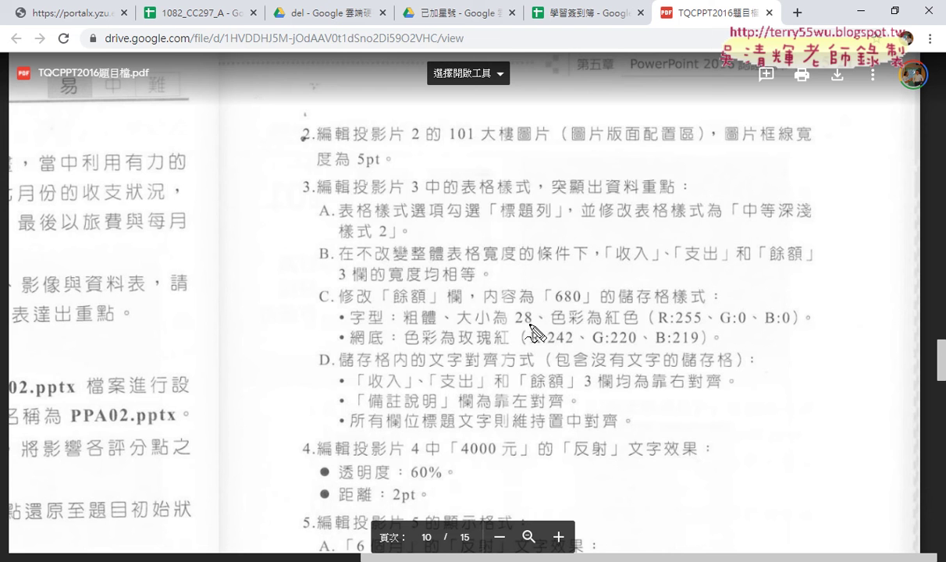
Step: Mark the bold, size 28, red and rose shading requirements in the task PDF, then clear the ink
drag(434, 334, 448, 334)
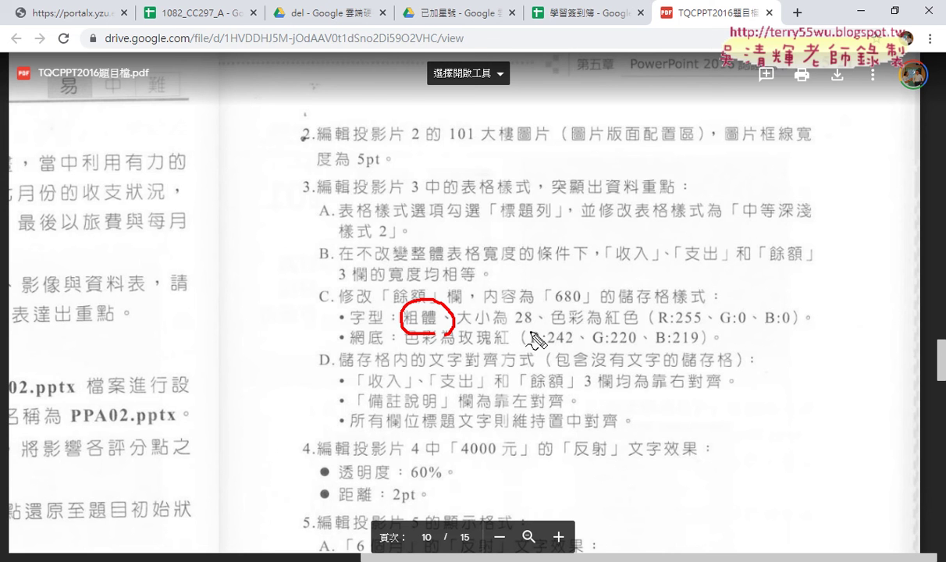
drag(506, 314, 535, 326)
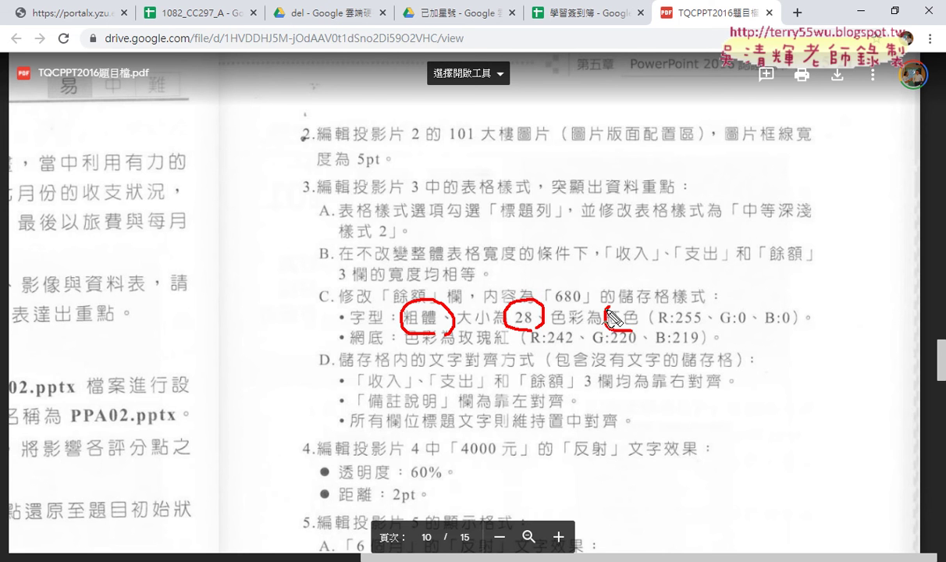
drag(608, 320, 652, 314)
drag(332, 349, 703, 348)
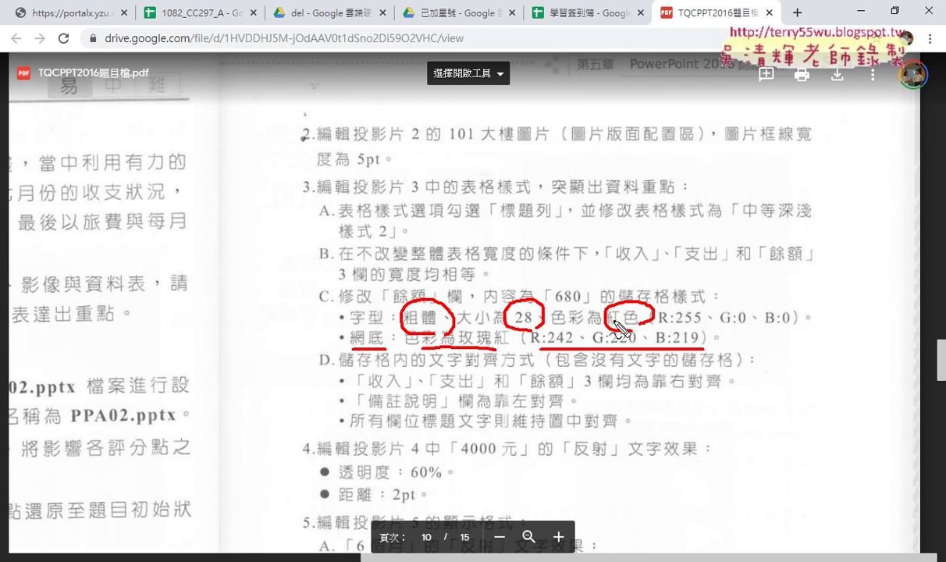
key(Escape)
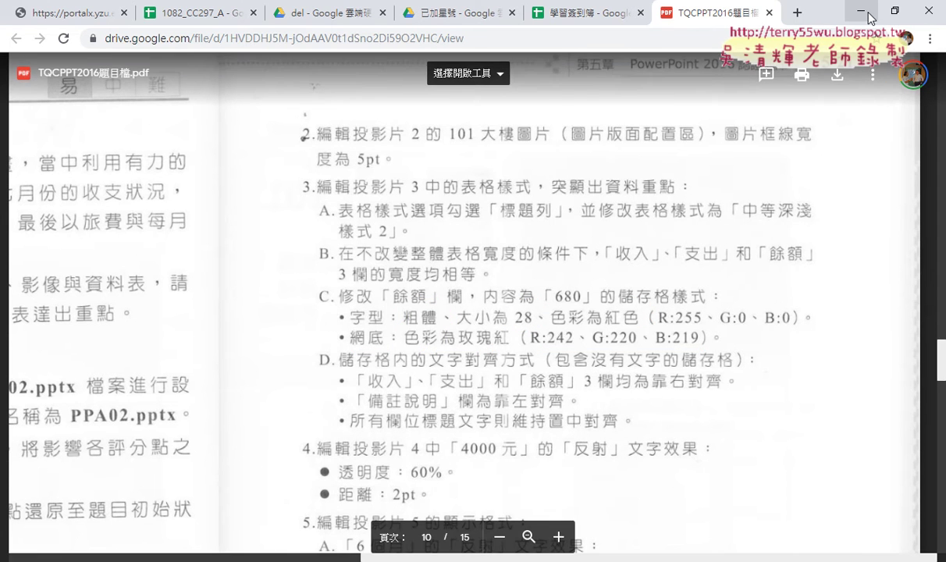
click(868, 17)
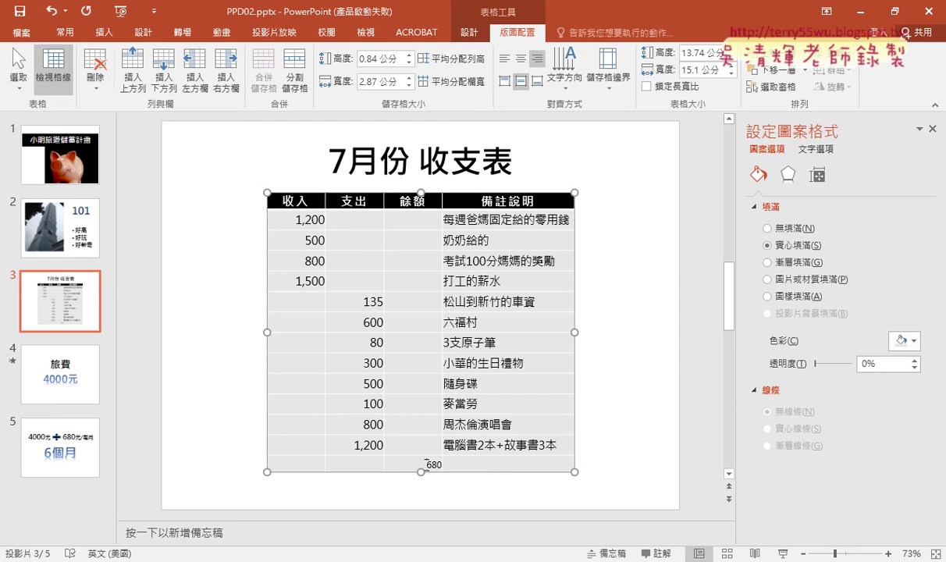
double_click(429, 464)
click(66, 32)
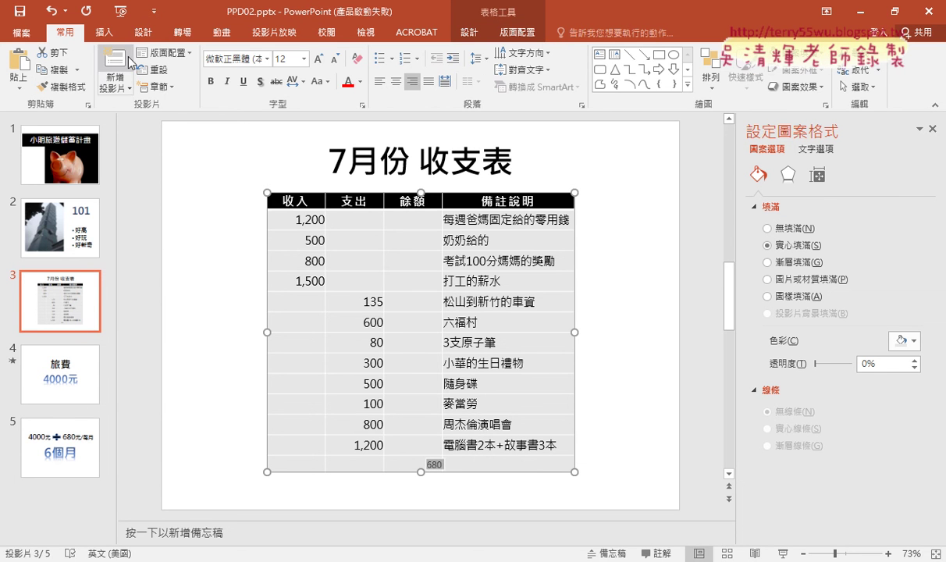
click(211, 82)
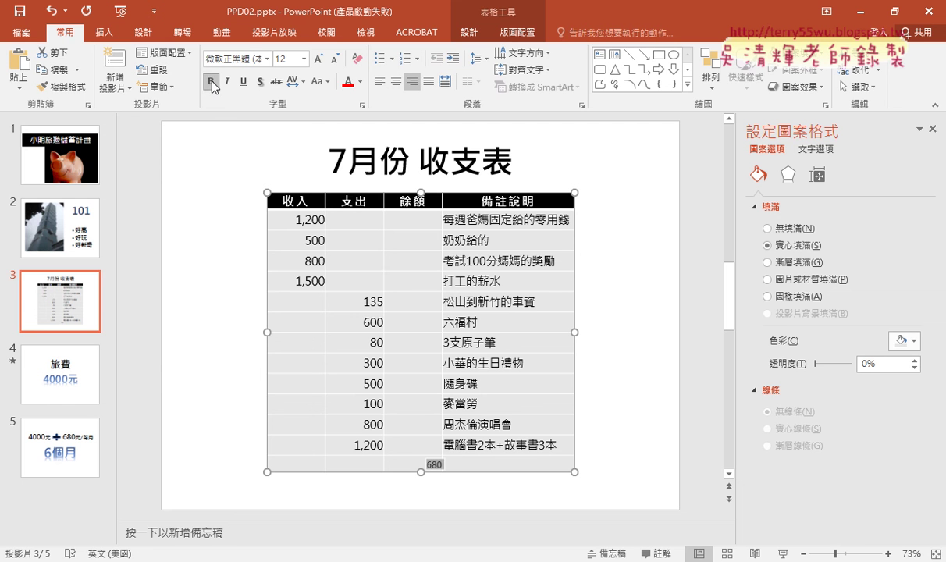
click(348, 82)
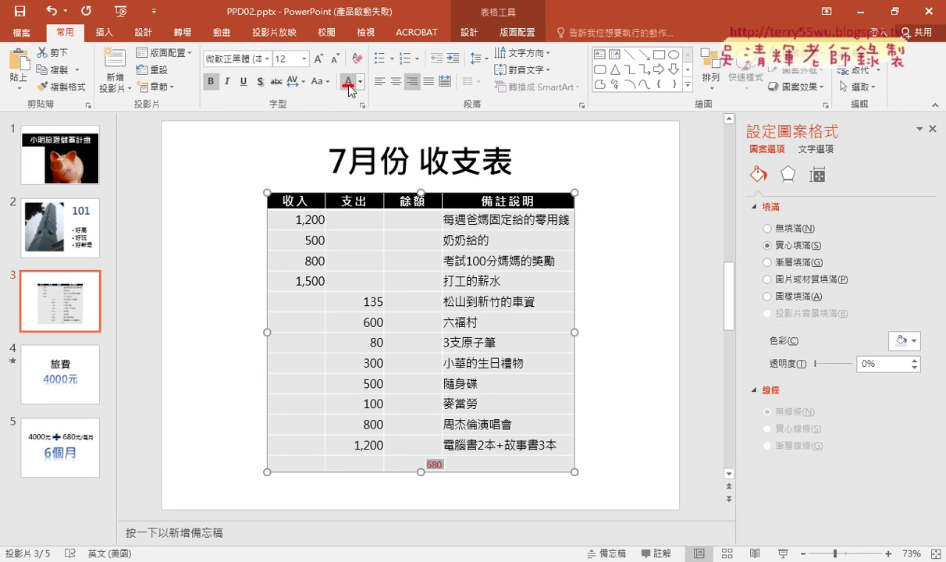
click(303, 59)
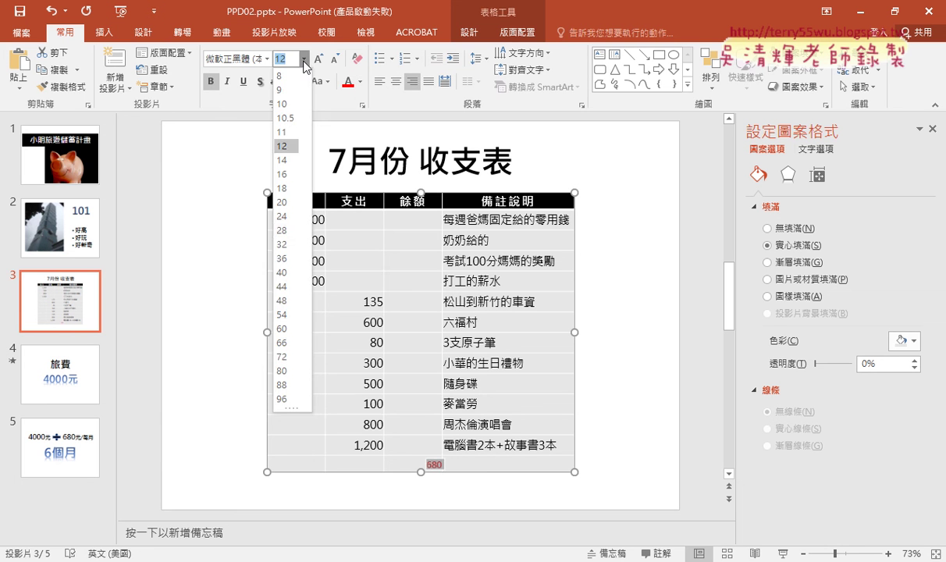
click(286, 230)
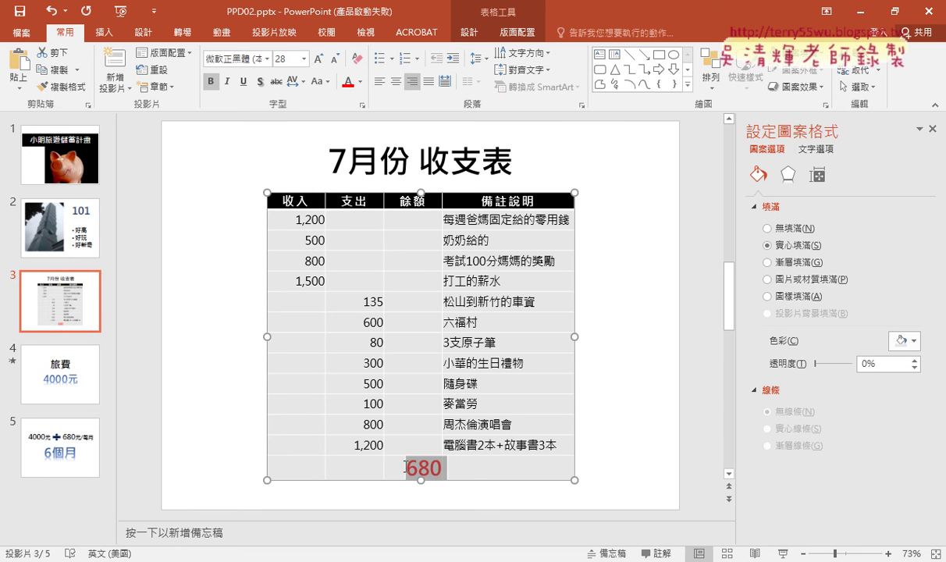
key(Left)
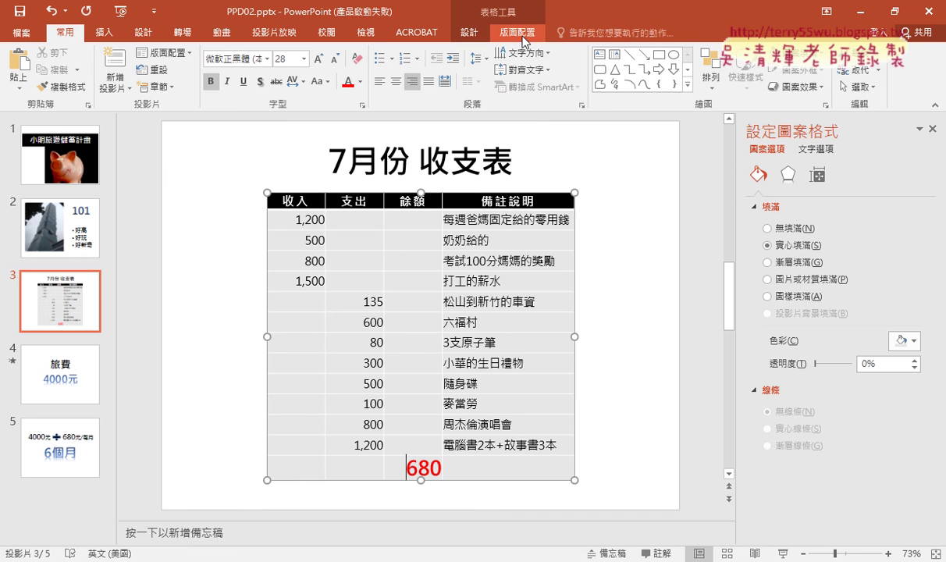
click(467, 35)
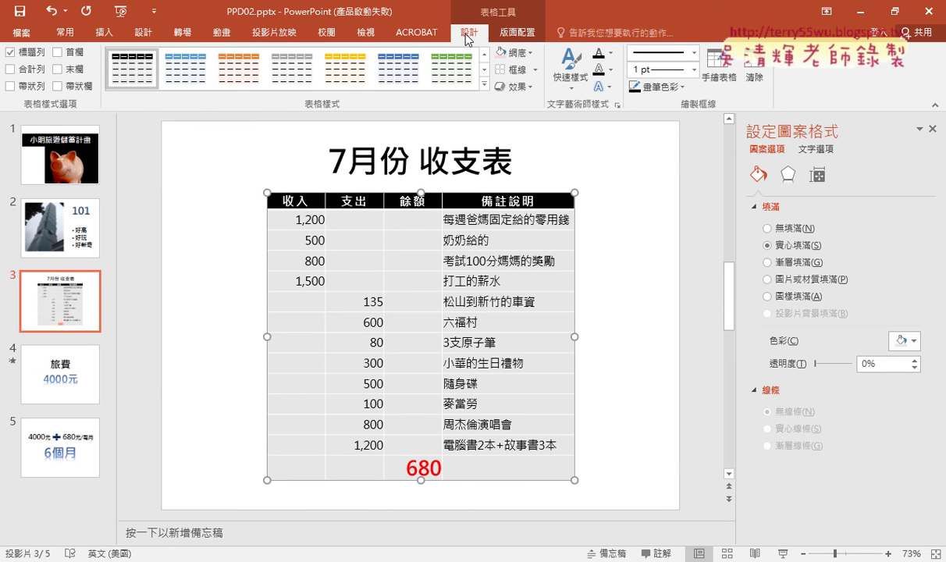
mouse_move(485, 30)
mouse_down()
mouse_move(481, 50)
mouse_move(538, 47)
mouse_up()
drag(467, 55, 503, 88)
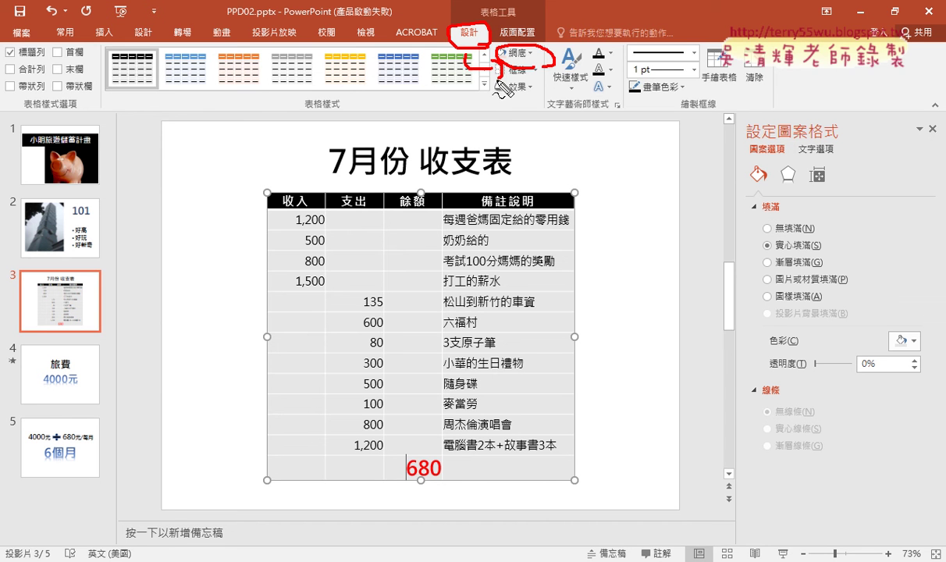
key(Escape)
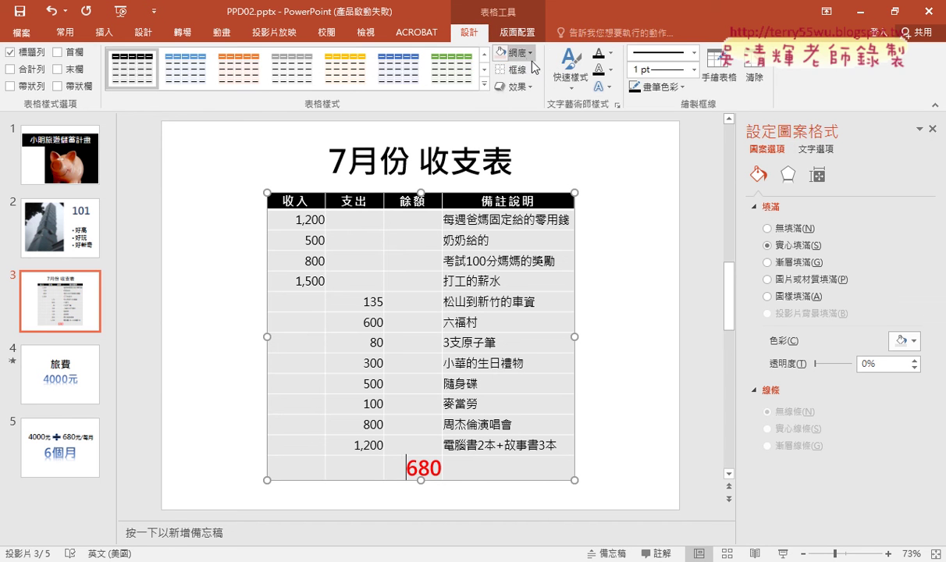
Step: Shade the 680 cell with the custom colour RGB 242, 220, 219
click(524, 55)
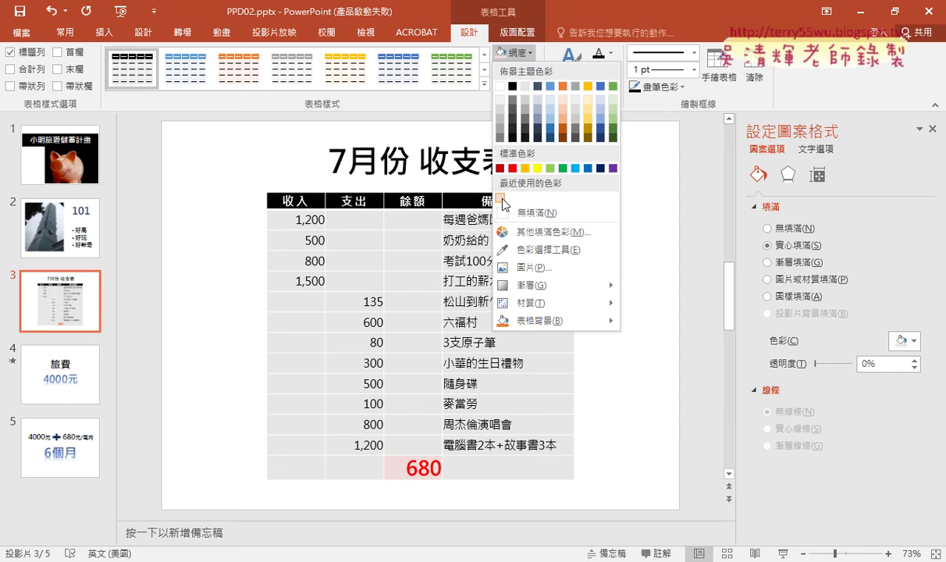
click(546, 233)
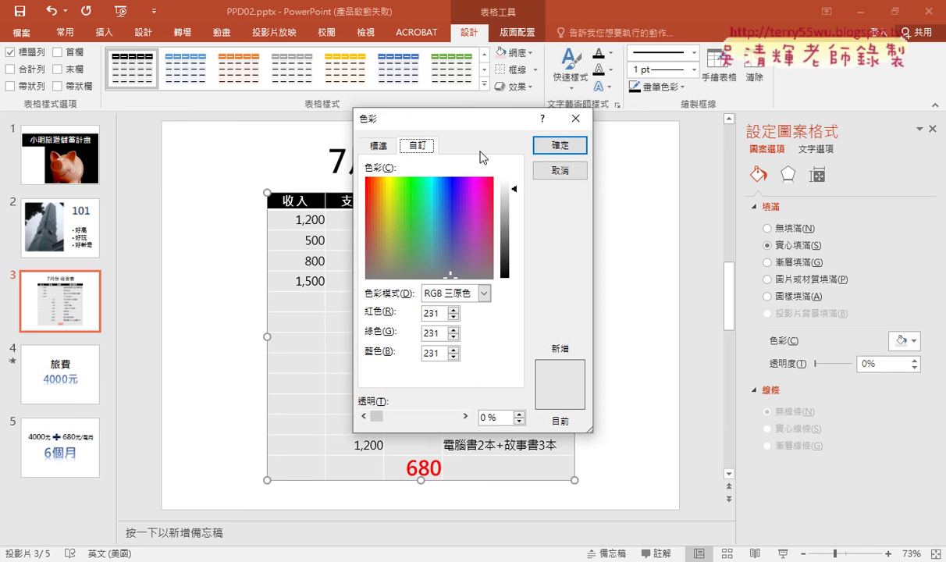
drag(441, 119, 672, 101)
double_click(676, 297)
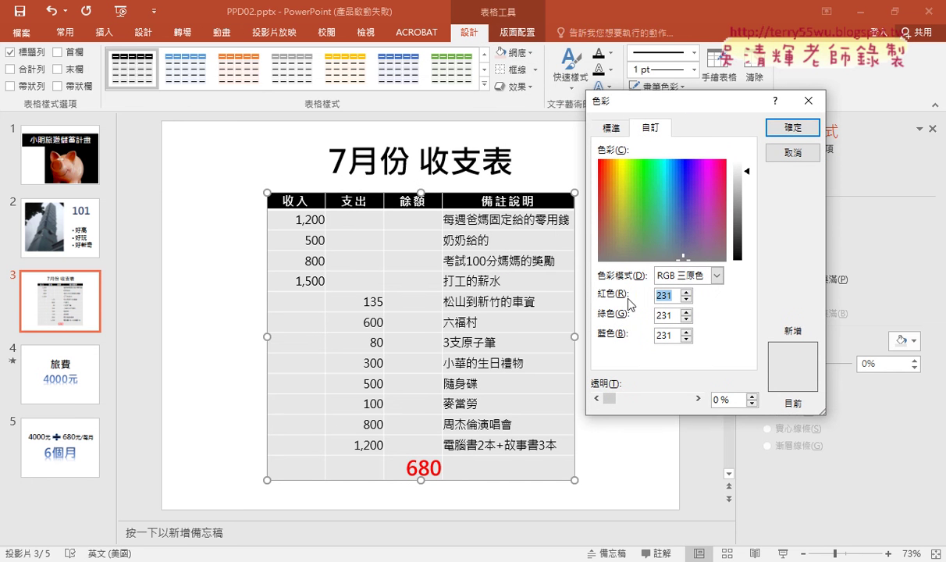
text(242)
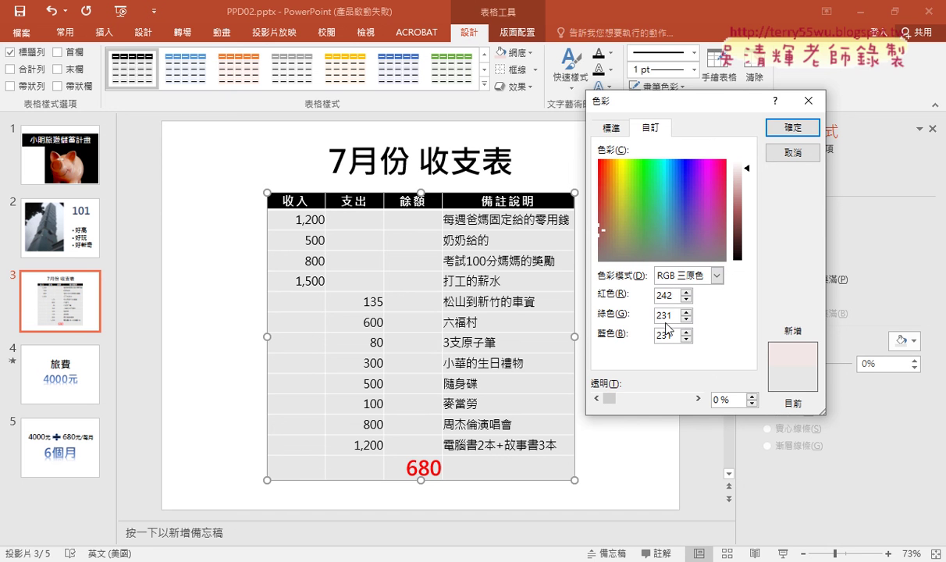
key(Tab)
text(2)
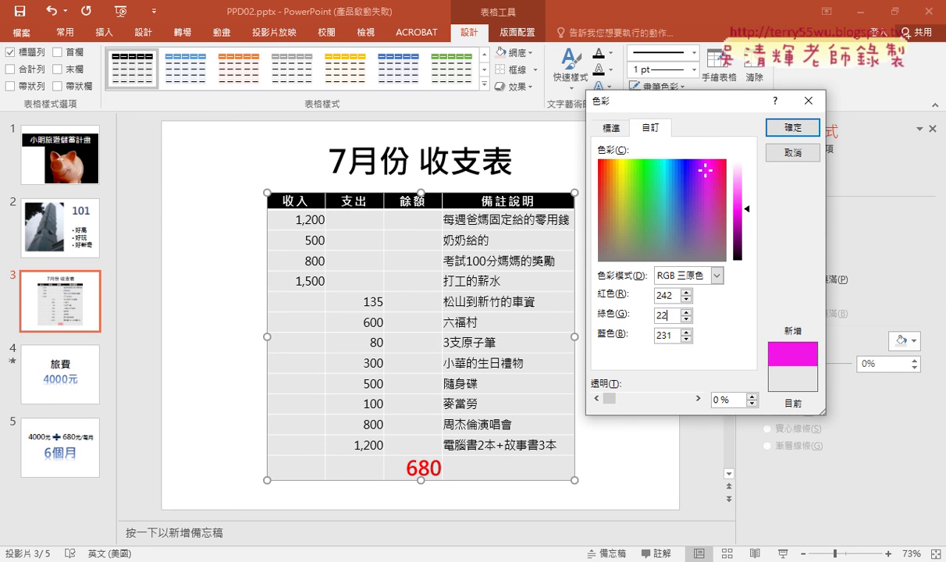
text(20)
key(Tab)
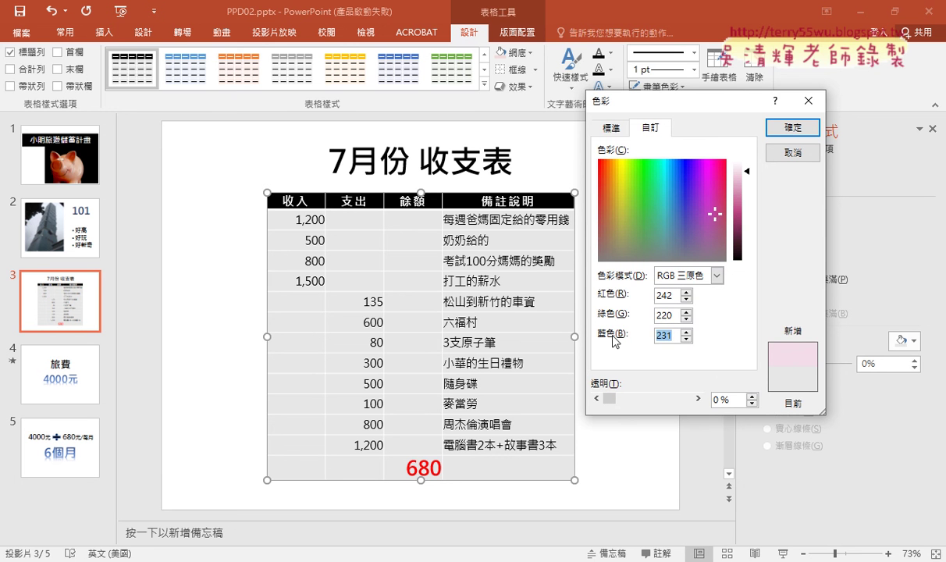
text(21)
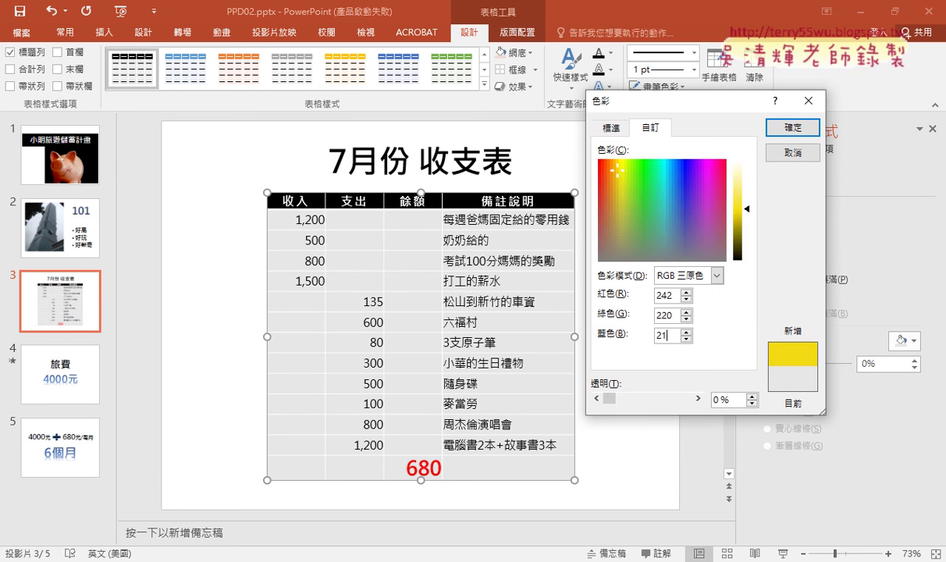
text(9)
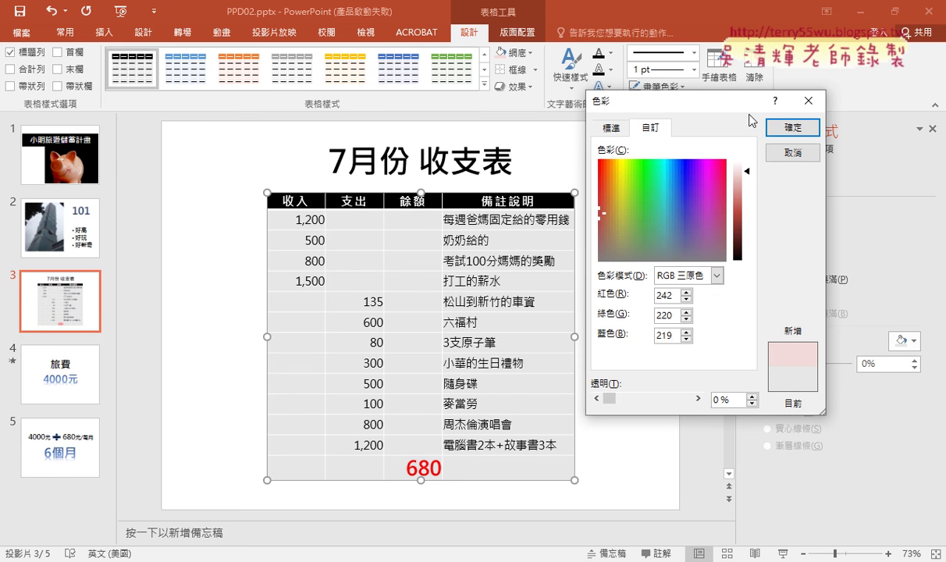
click(780, 127)
key(alt+Tab)
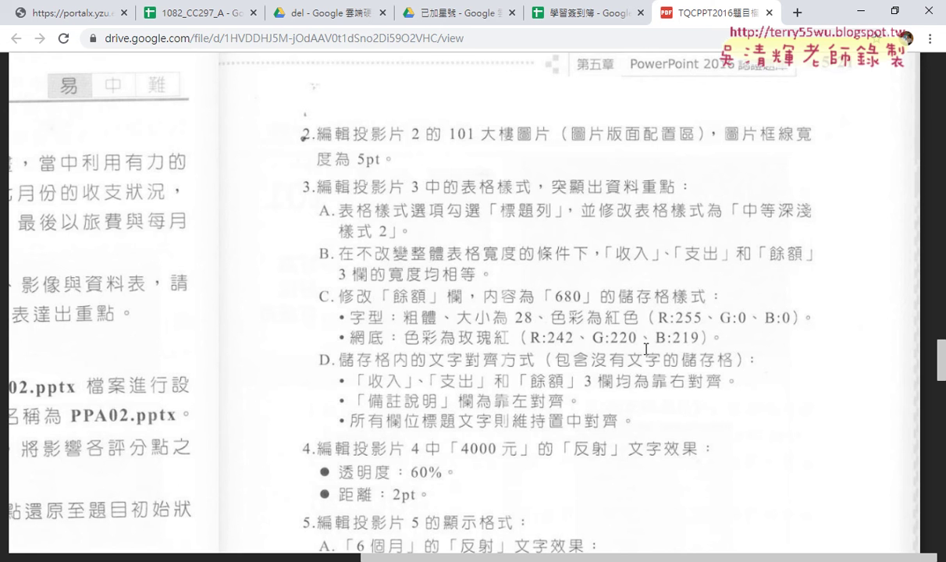
mouse_move(849, 14)
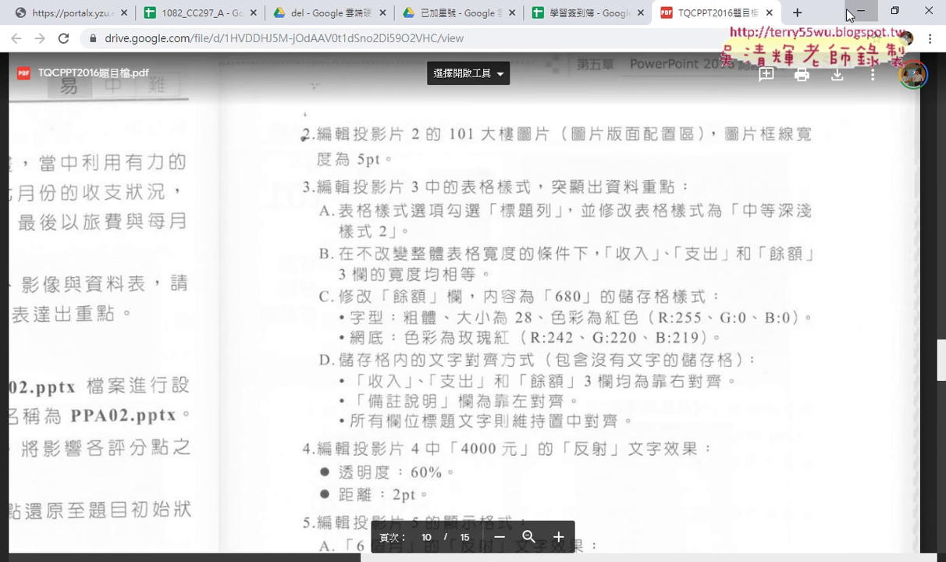
Step: Scroll the task sheet PDF down to the slide 4 and slide 5 requirements
click(864, 8)
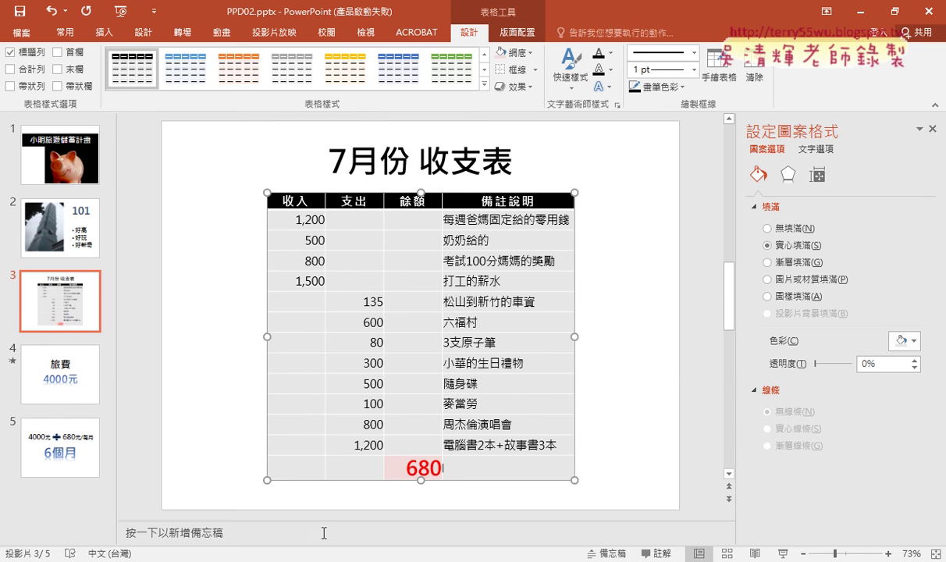
click(323, 558)
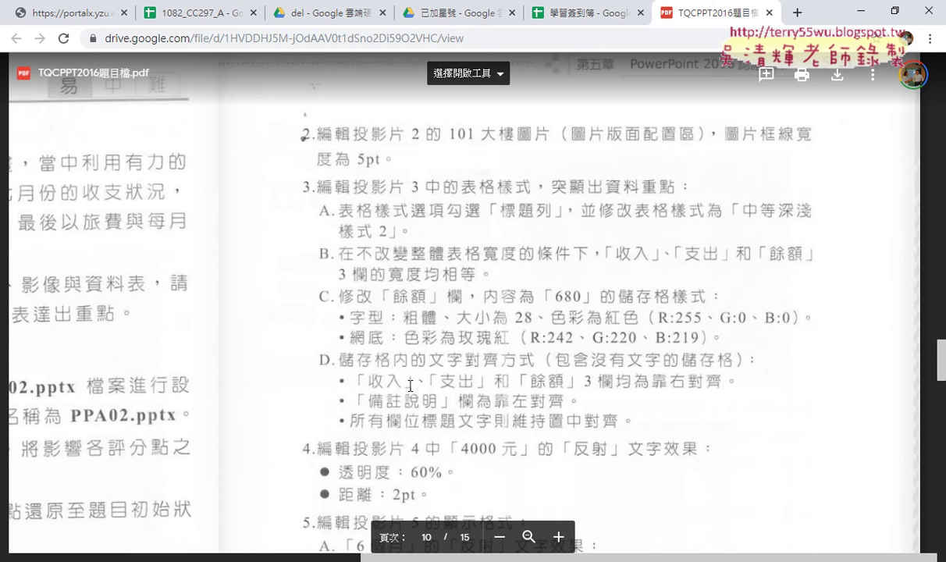
scroll(418, 355, down, 1)
scroll(425, 332, down, 2)
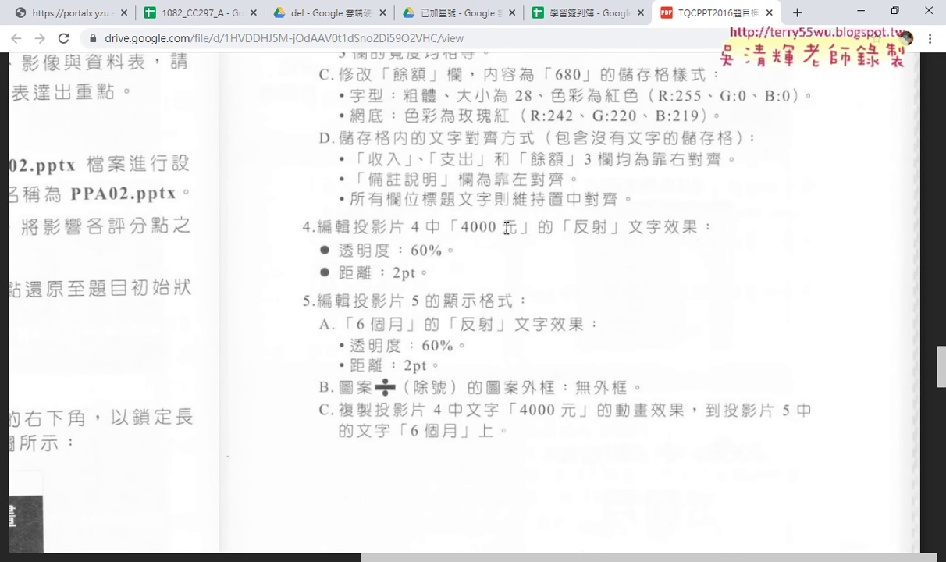
Step: On slide 4, select the whole 4000元 text box and show the Drawing Tools Format options
key(alt+Tab)
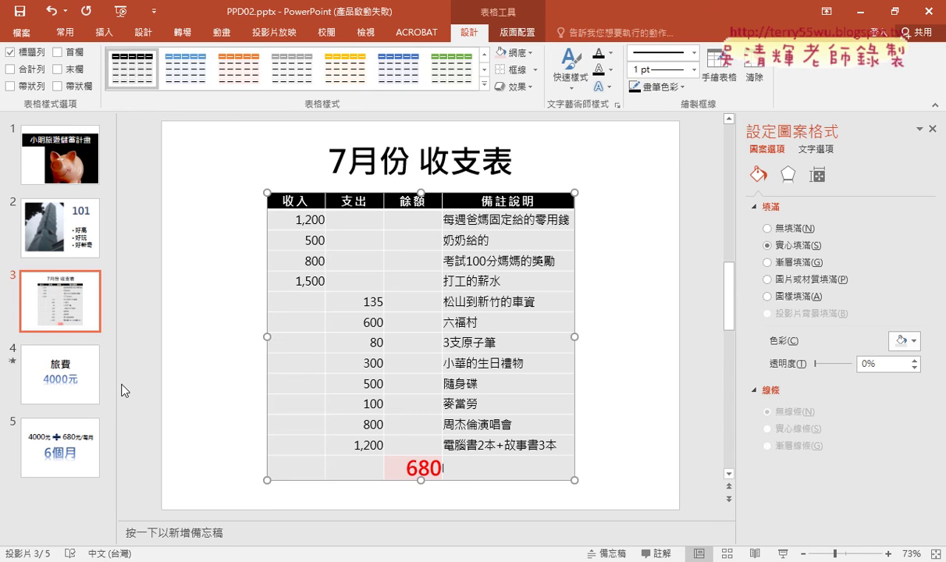
click(48, 373)
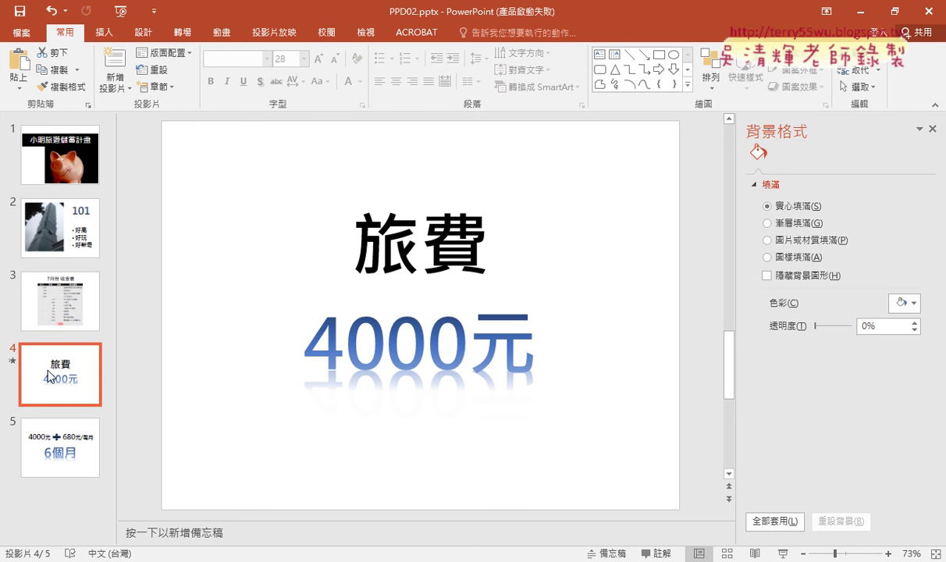
click(372, 355)
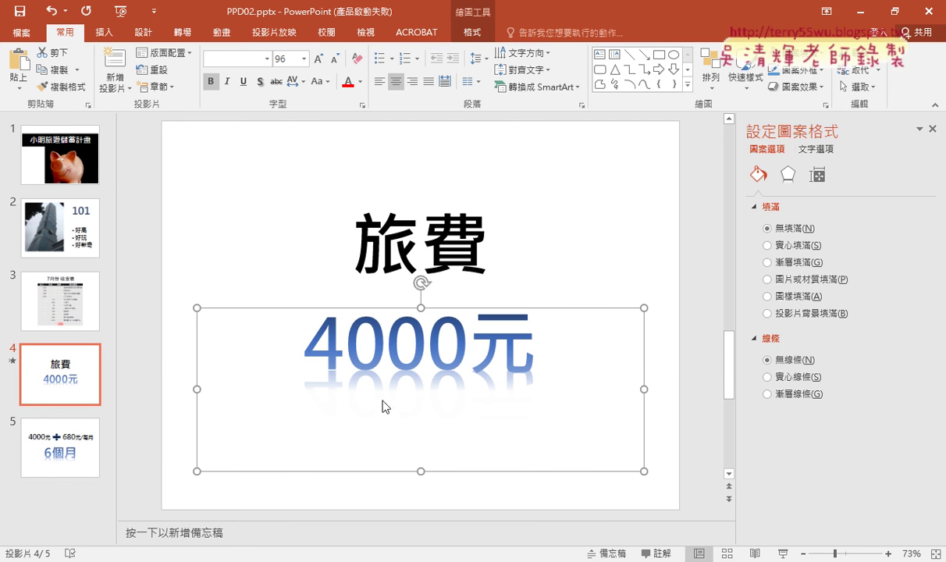
key(alt+Tab)
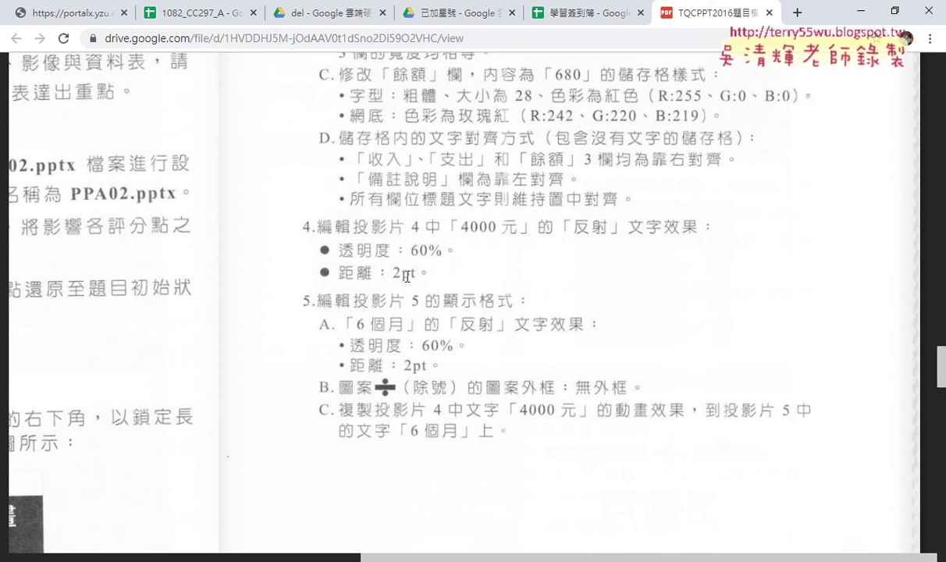
key(alt+Tab)
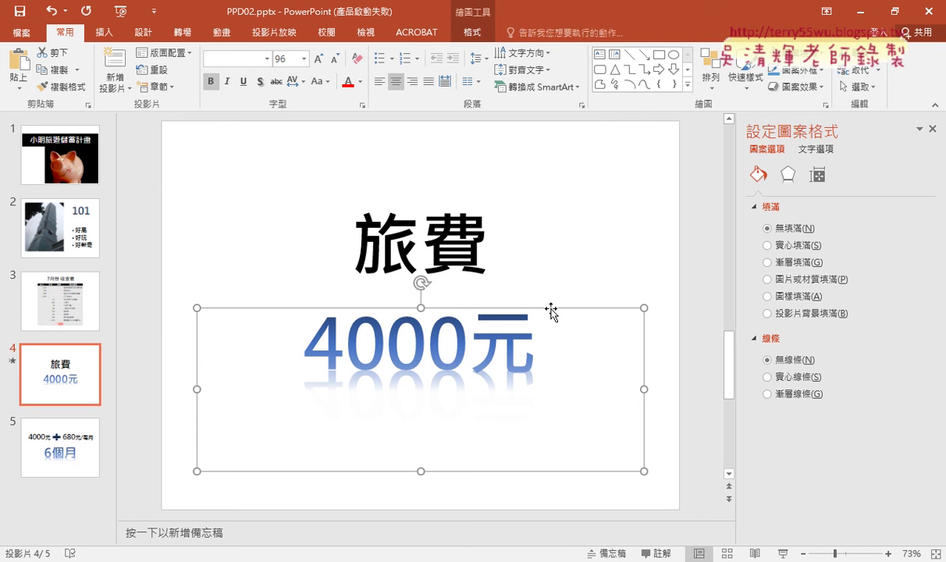
click(512, 309)
click(509, 310)
click(473, 32)
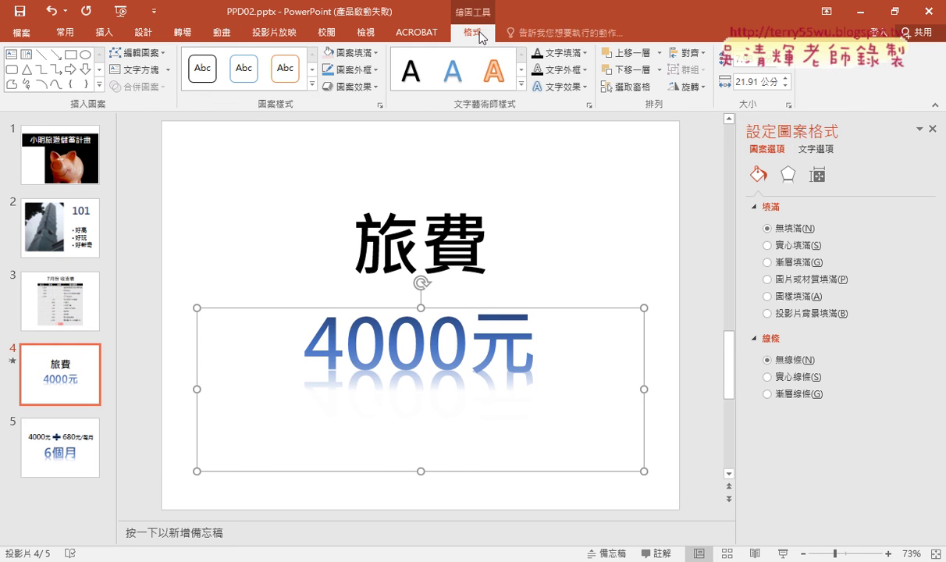
Step: Set the 4000元 text reflection to 60% transparency and 2 pt distance
click(572, 89)
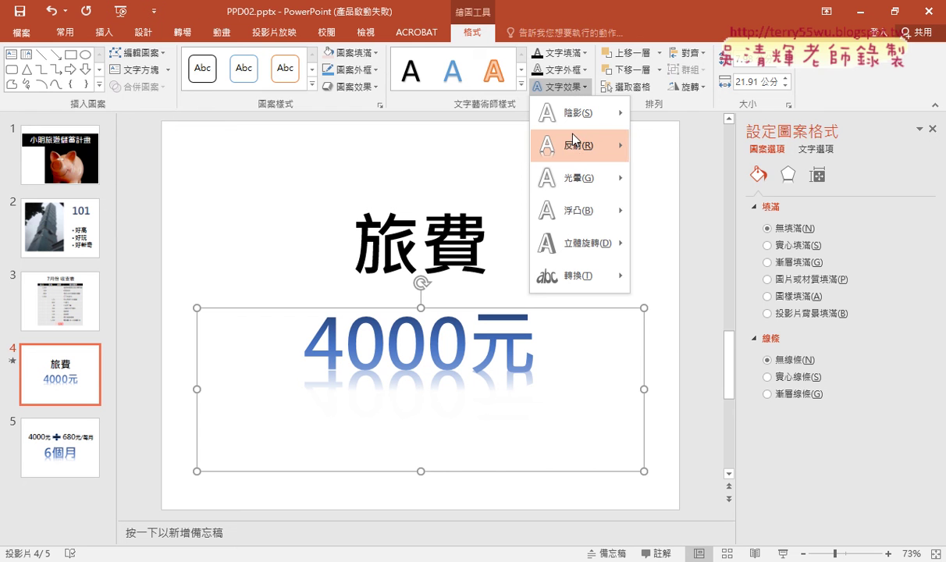
mouse_move(578, 146)
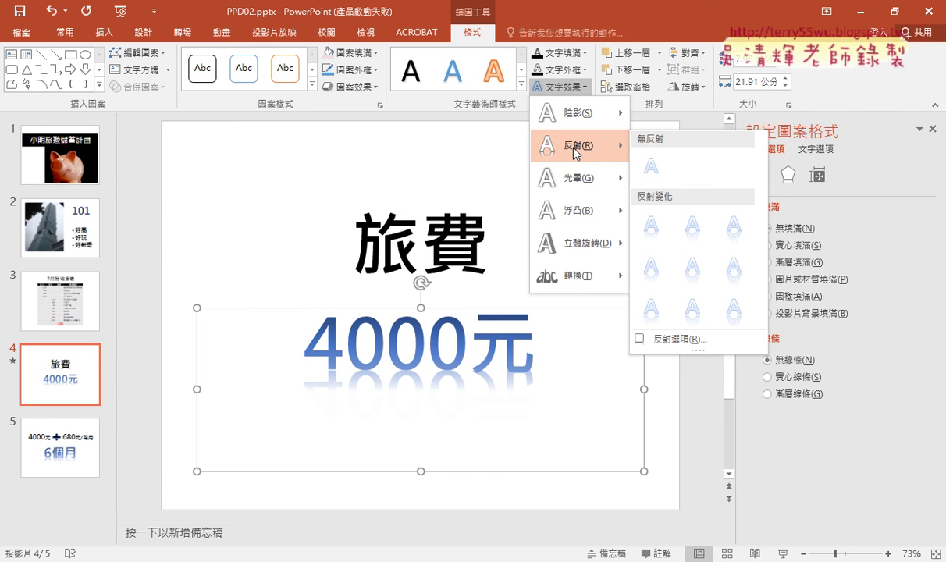
click(672, 338)
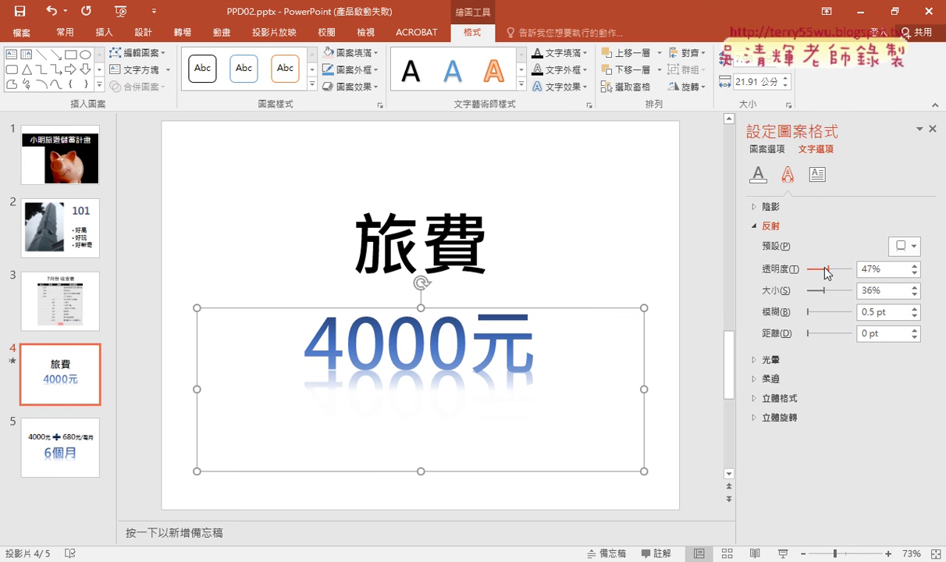
double_click(868, 269)
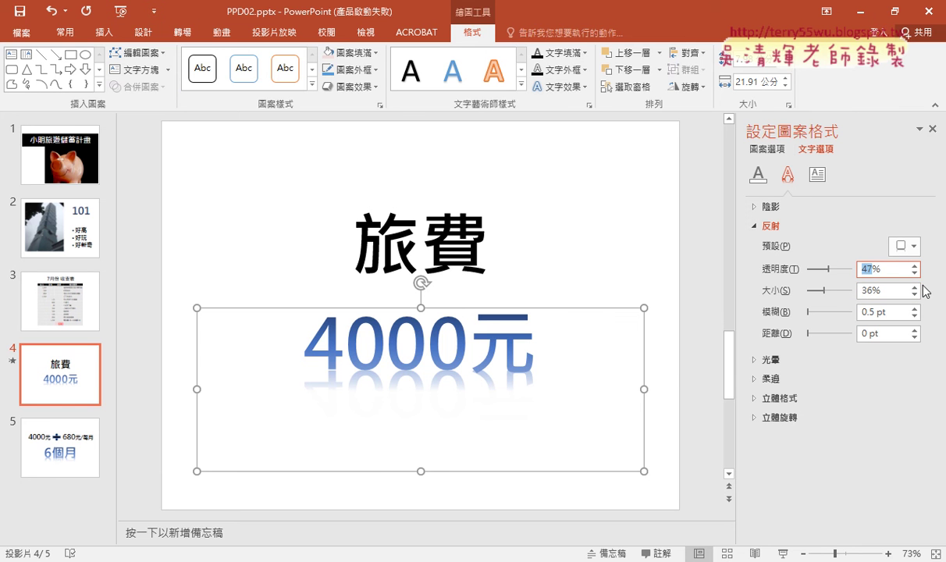
text(60)
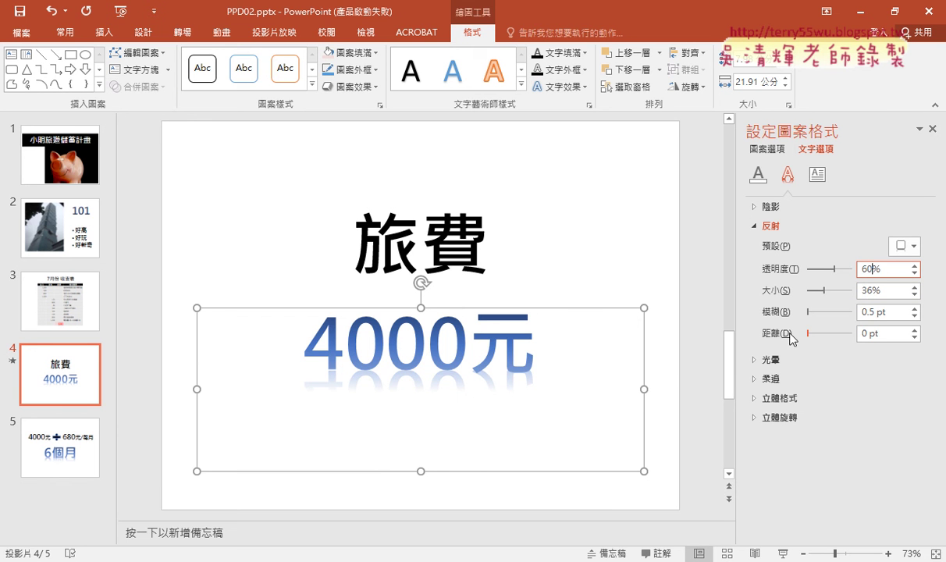
double_click(865, 334)
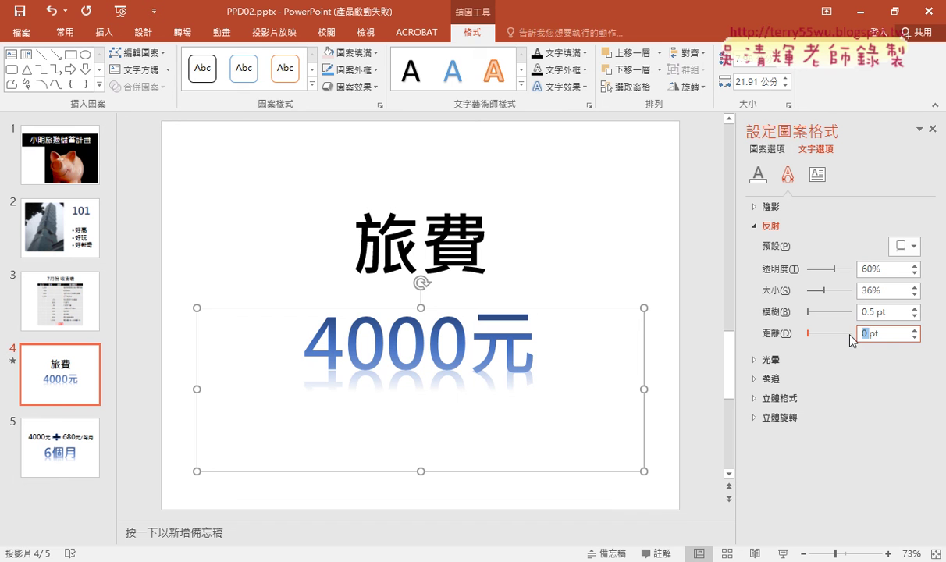
text(2)
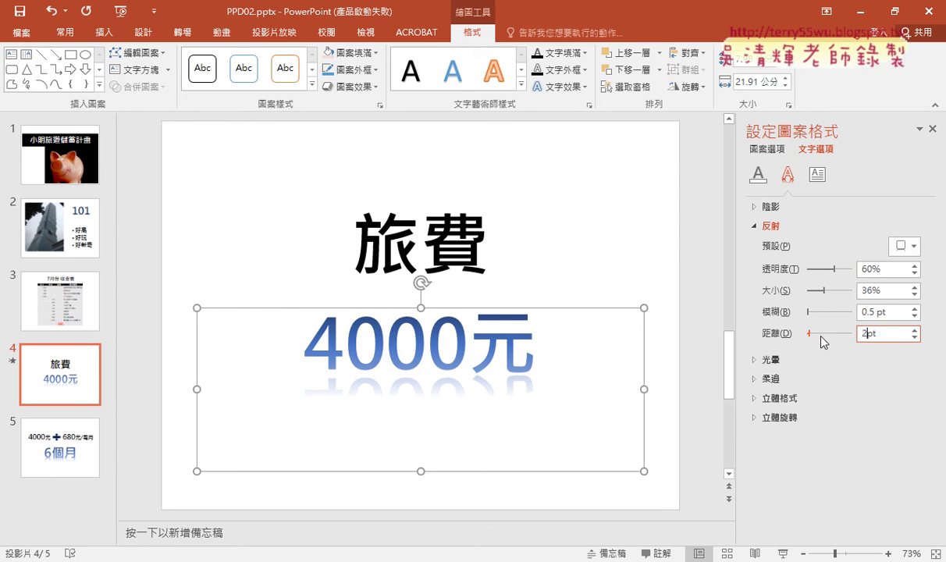
drag(808, 333, 807, 341)
key(alt+Tab)
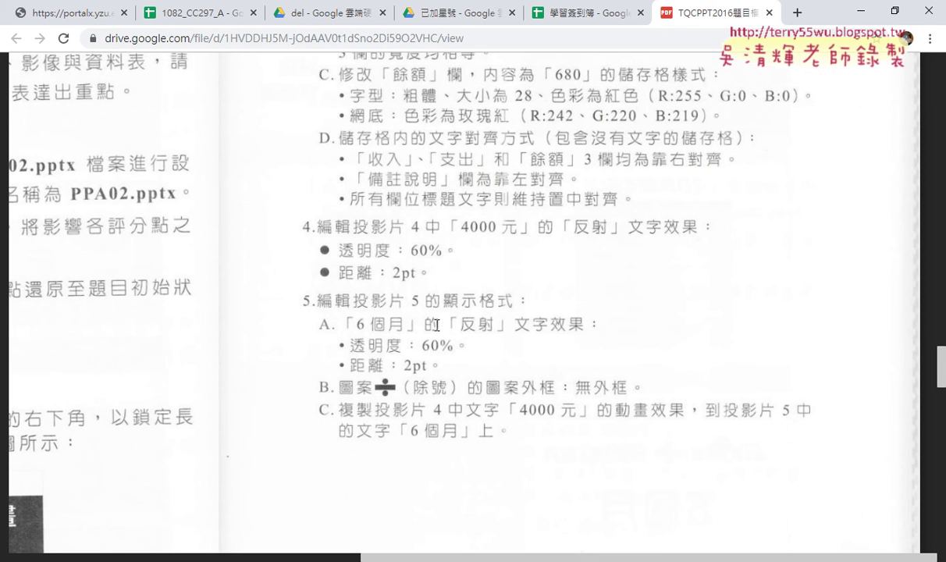
Step: On slide 5, set the 6個月 text reflection to 60% transparency and 2 pt distance
key(alt+Tab)
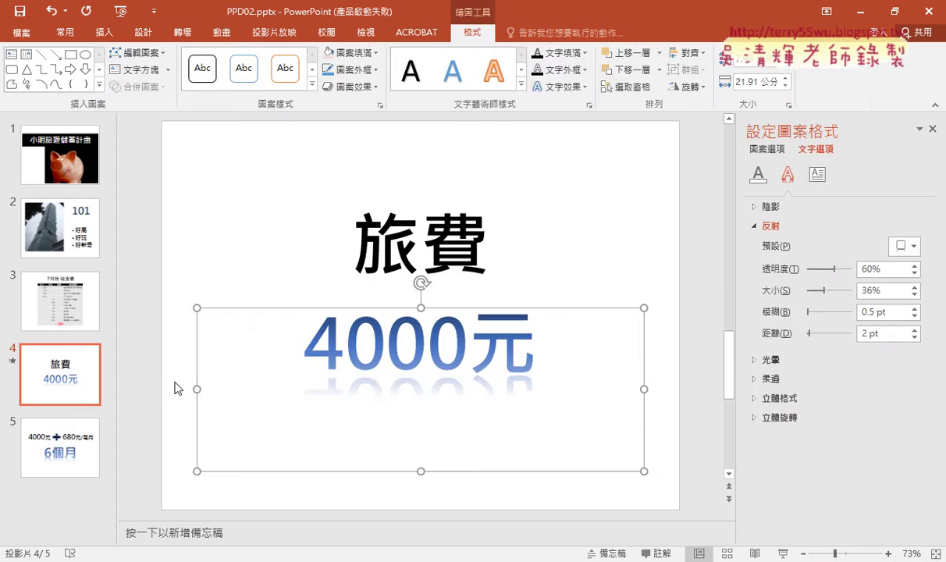
click(50, 454)
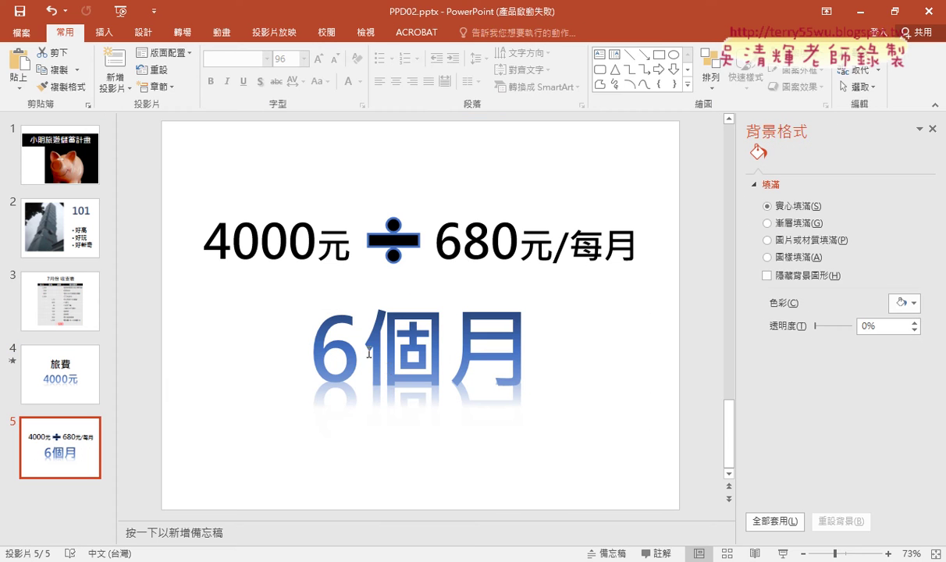
click(351, 335)
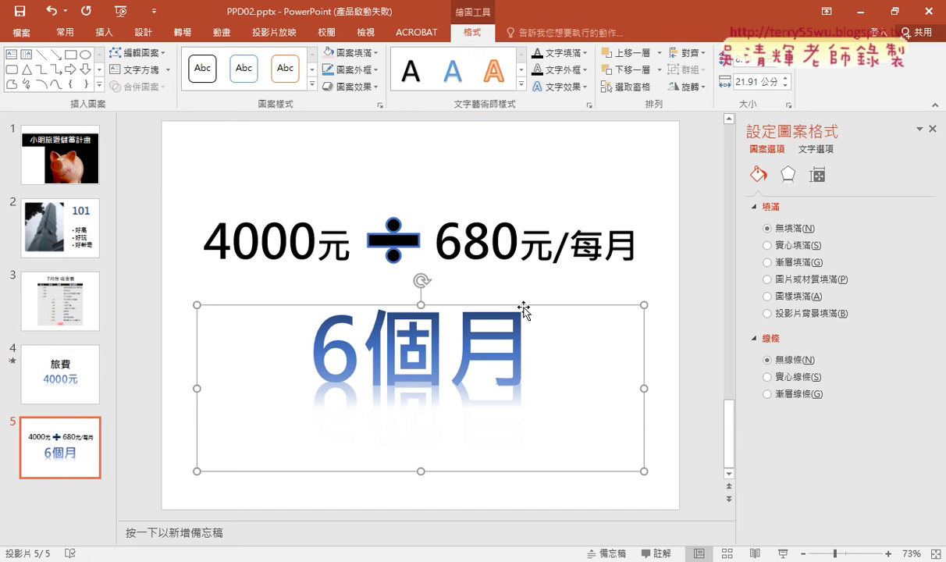
click(564, 88)
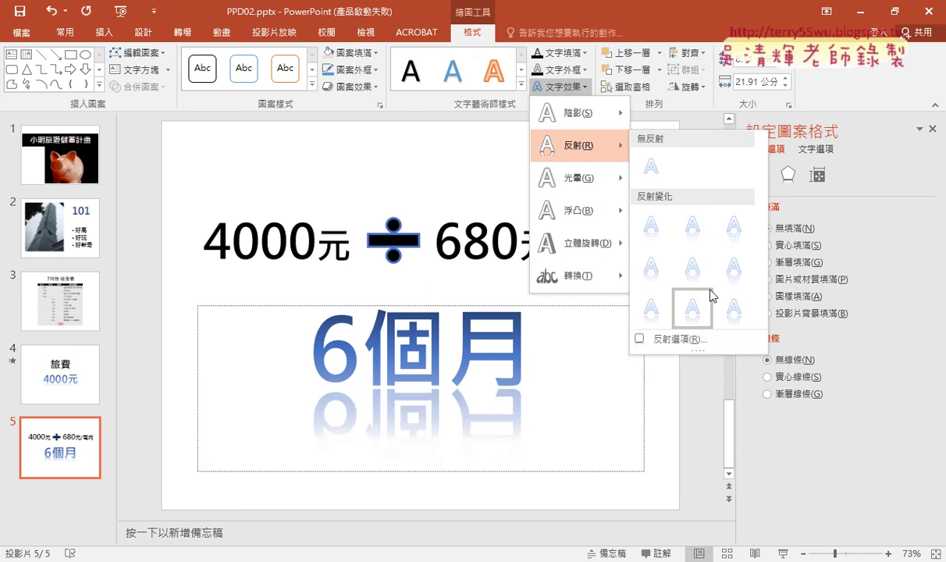
click(712, 344)
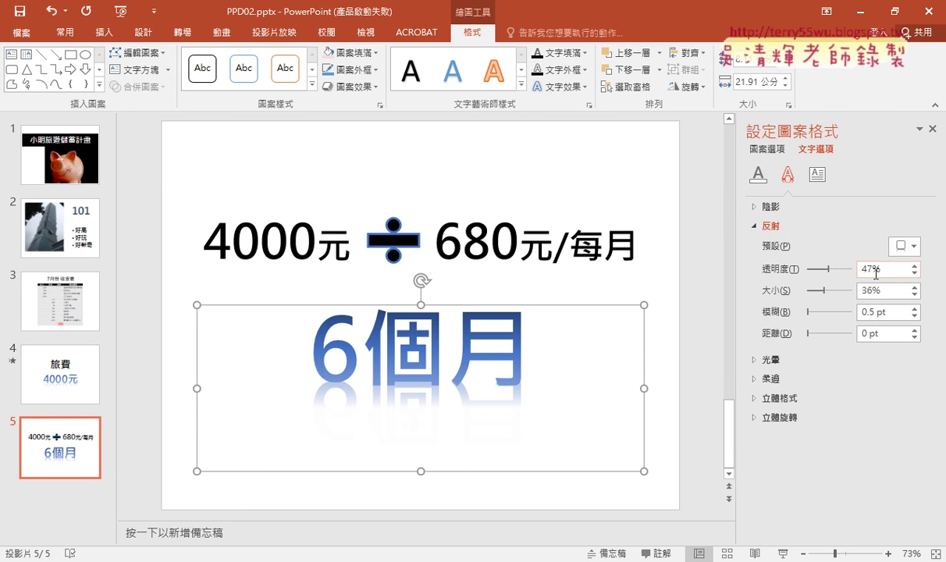
drag(871, 269, 849, 277)
text(60)
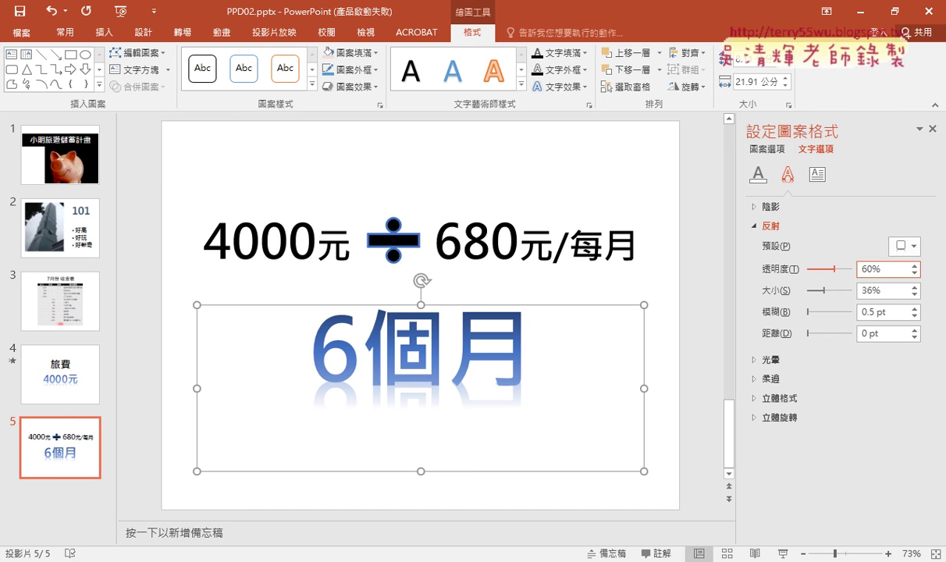
drag(868, 333, 840, 330)
text(2)
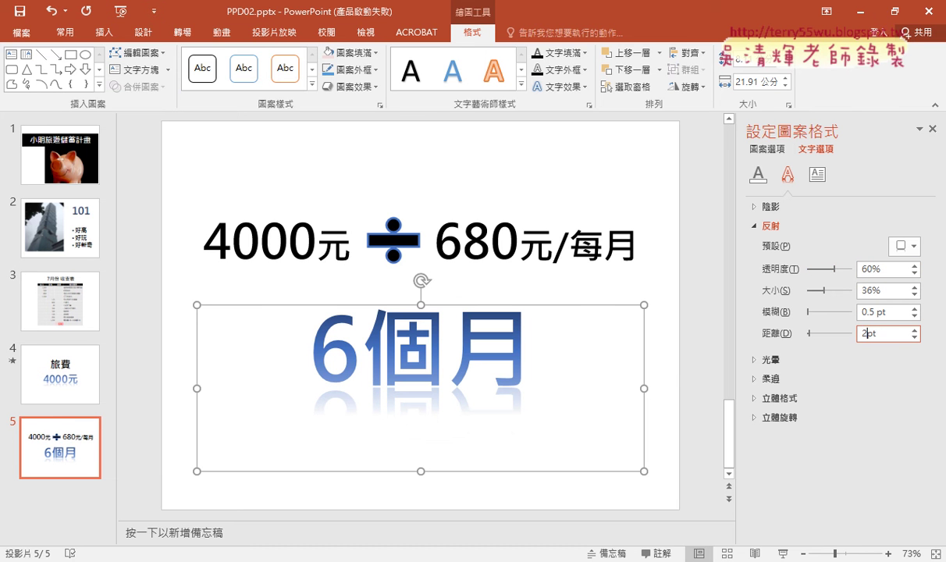
key(alt+Tab)
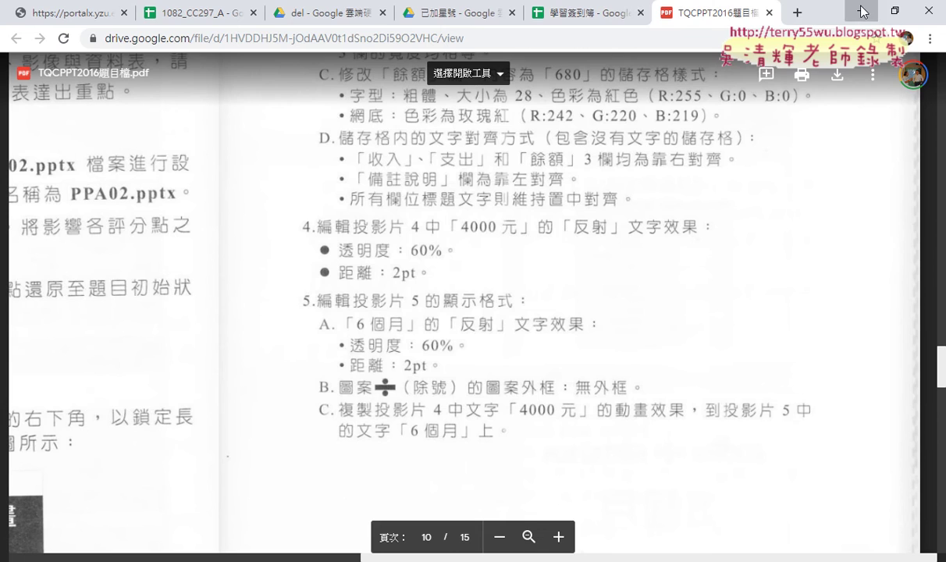
Step: Set the ÷ symbol in the slide 5 title to No Outline
key(alt+Tab)
click(415, 248)
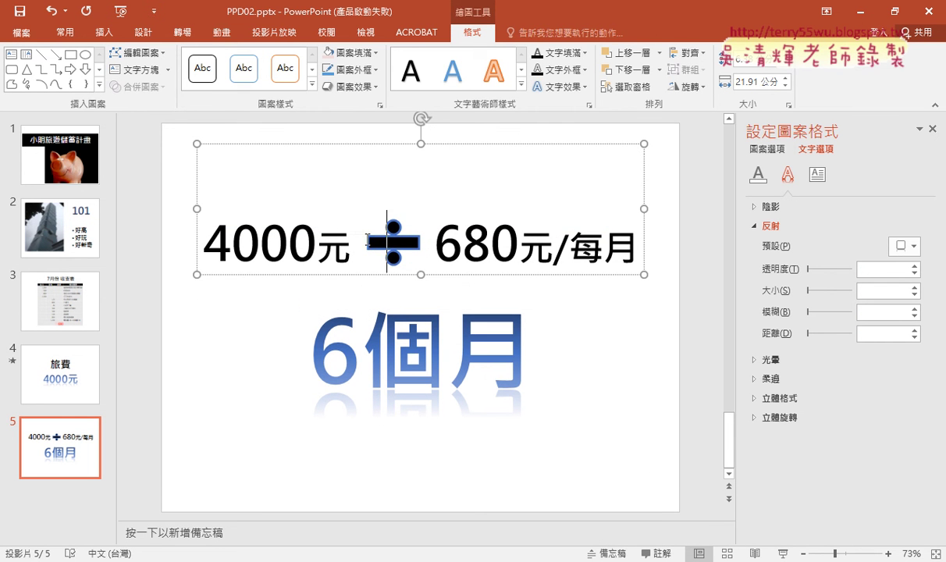
drag(351, 234, 425, 238)
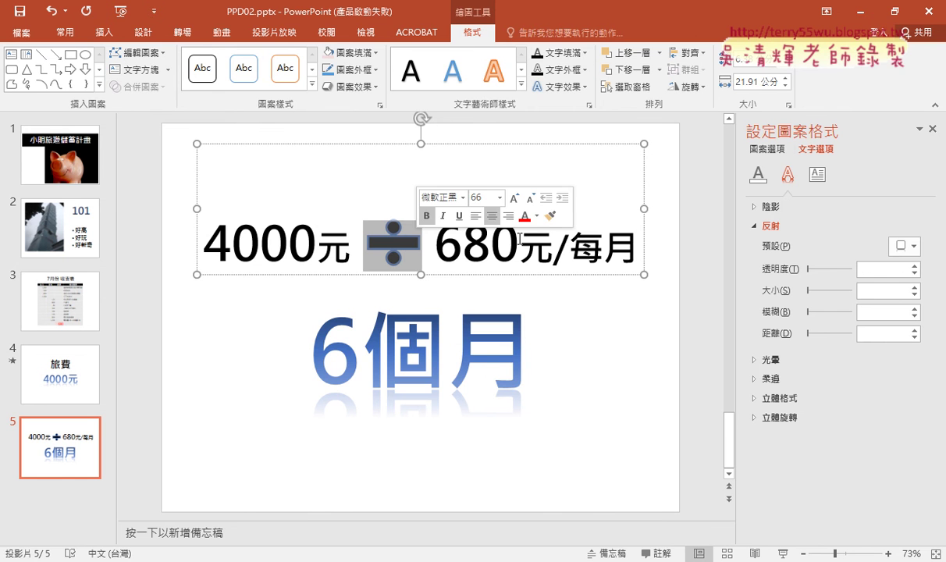
click(586, 71)
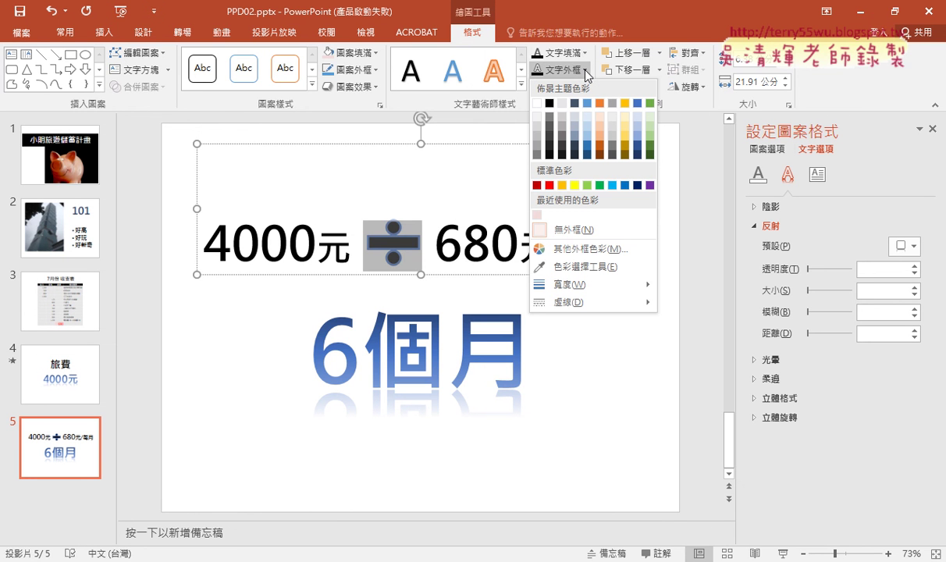
click(557, 234)
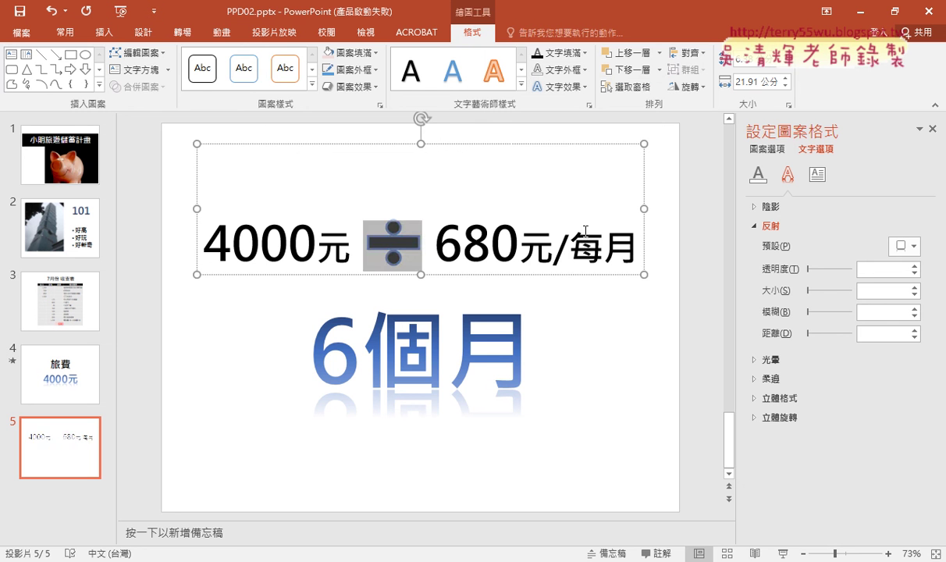
Step: Reselect the ÷ sign and open the Select options on the Home tab
click(491, 242)
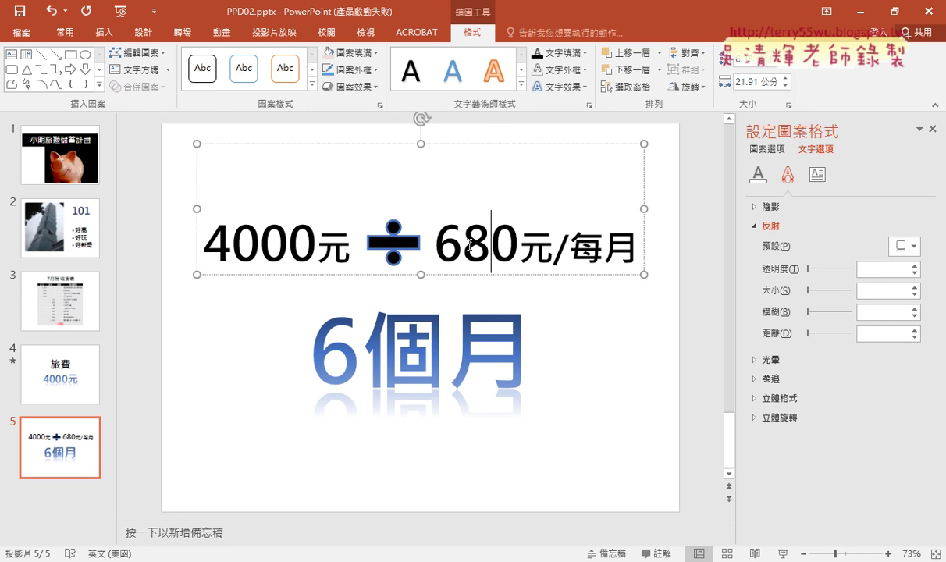
double_click(394, 242)
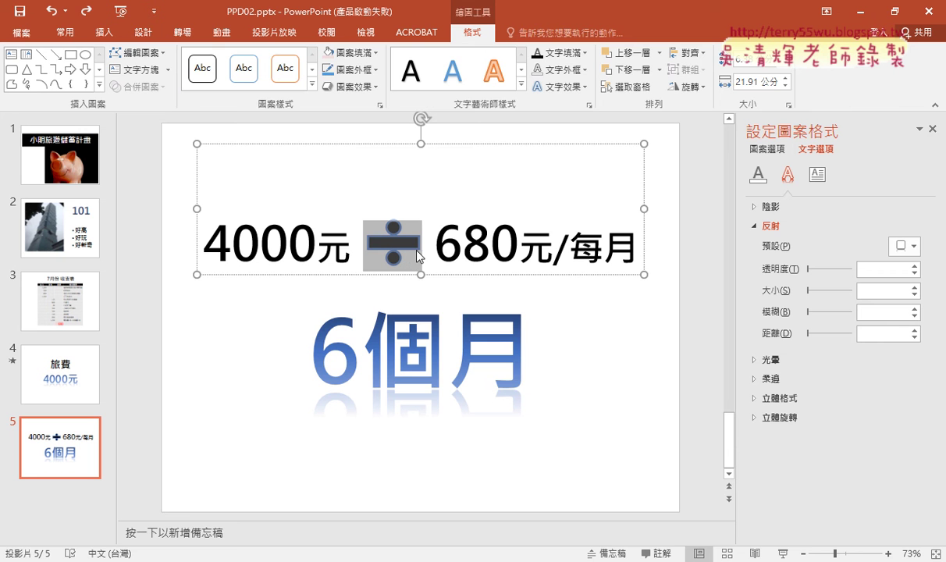
click(54, 34)
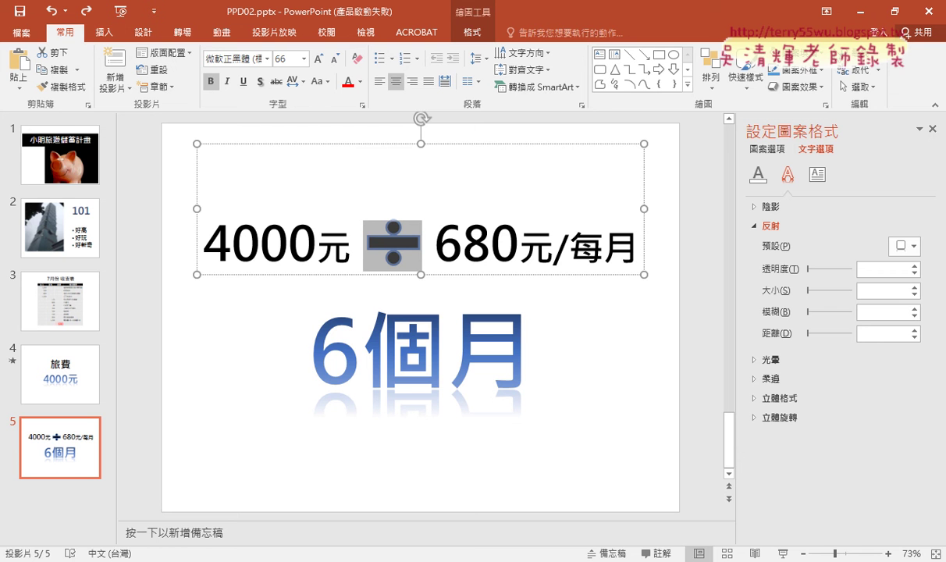
click(862, 90)
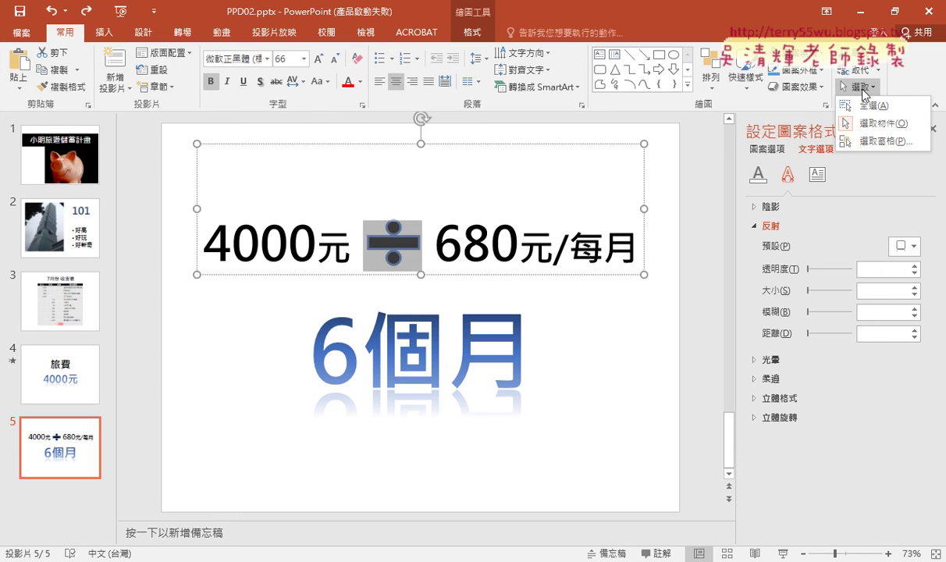
Step: Open the Selection Pane and inspect 標題 1 and 除號 3, toggling the divide sign's visibility
click(877, 144)
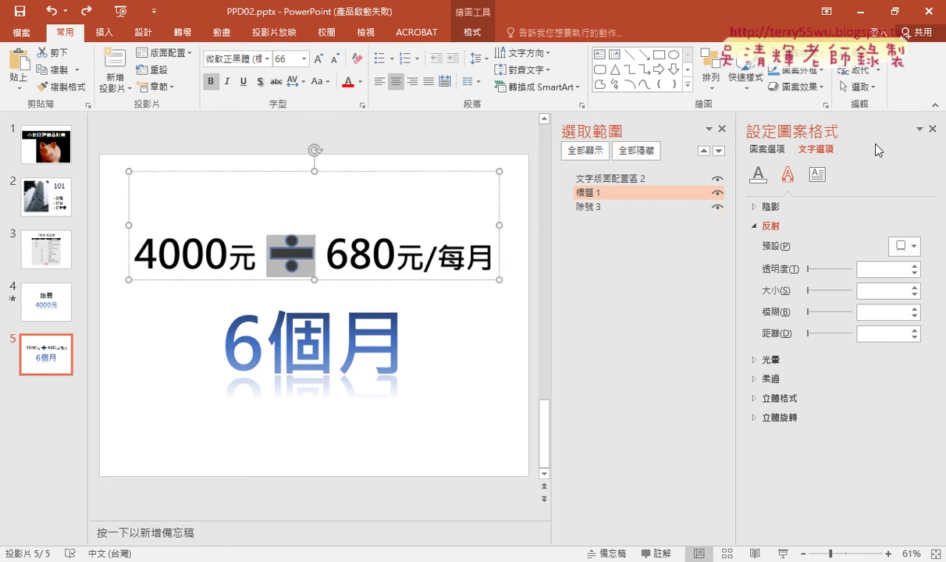
click(589, 207)
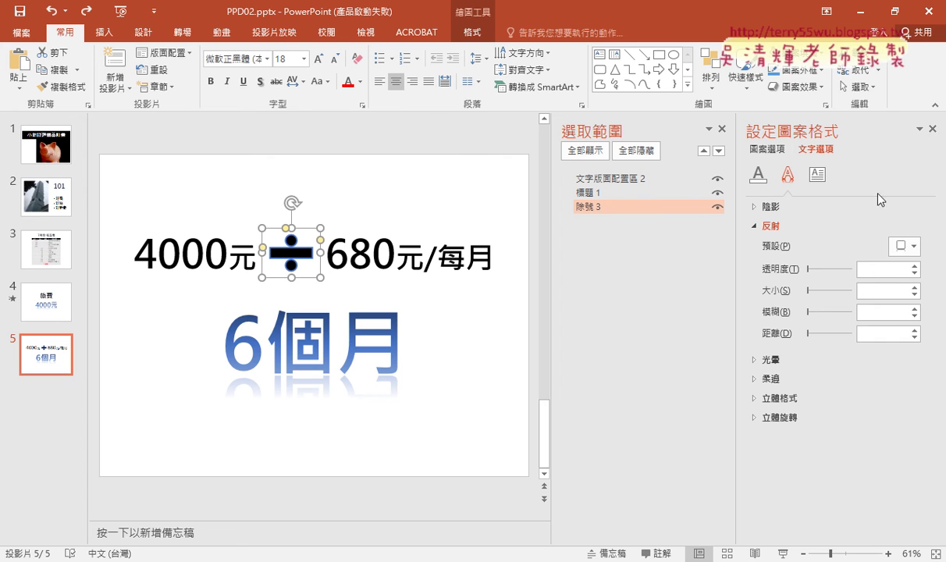
click(605, 194)
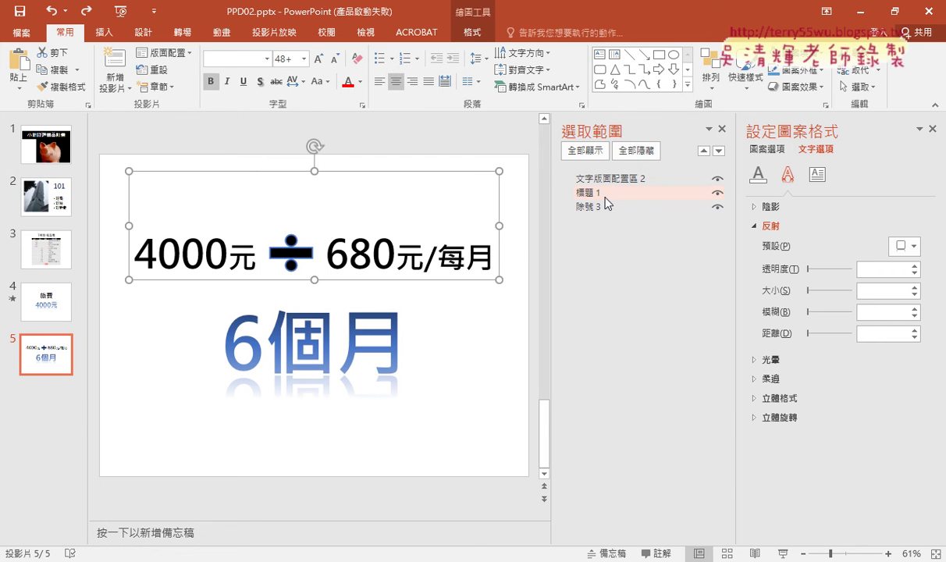
click(606, 195)
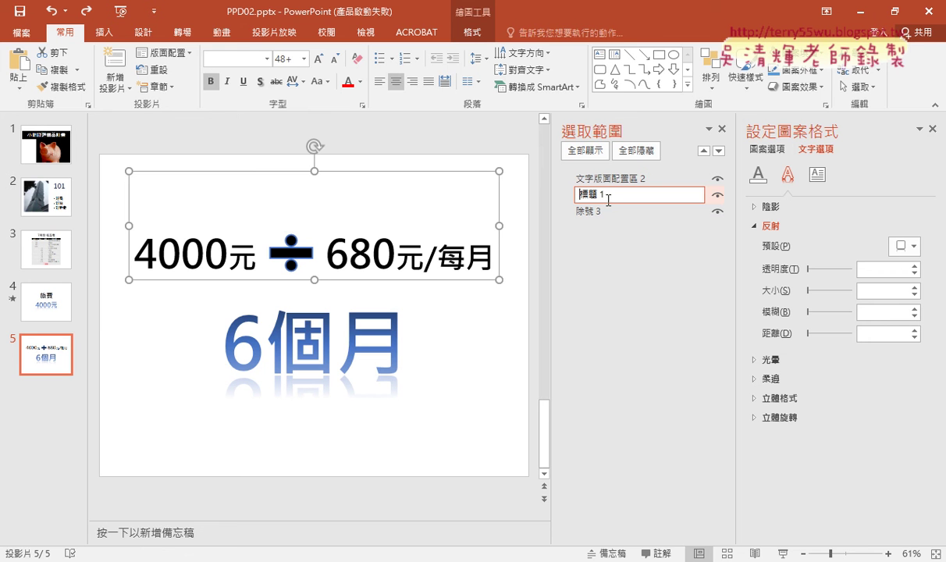
click(614, 212)
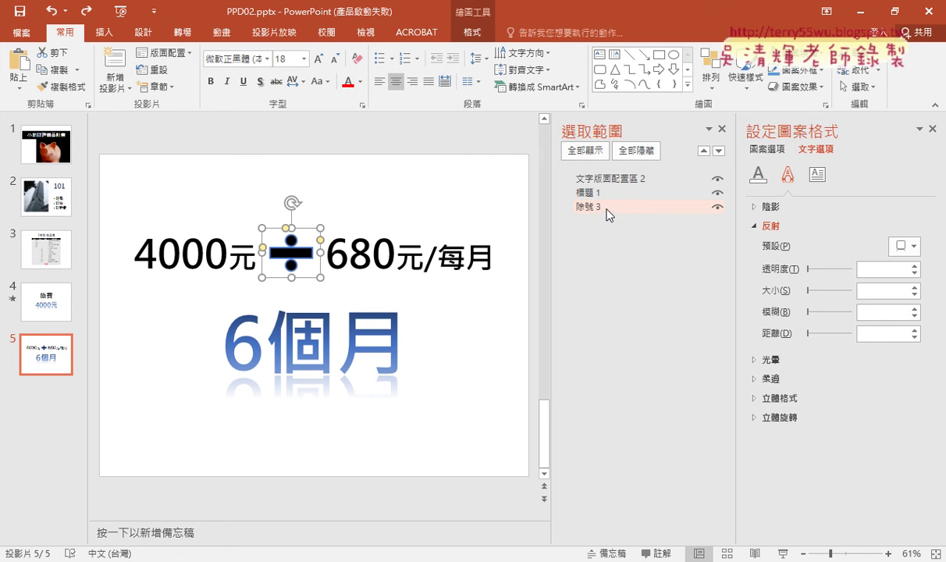
double_click(607, 209)
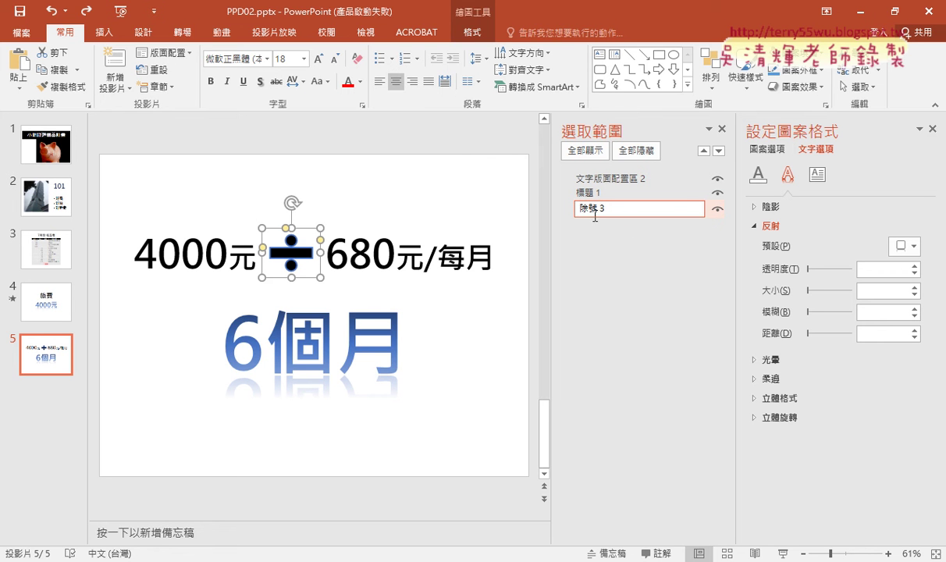
click(717, 207)
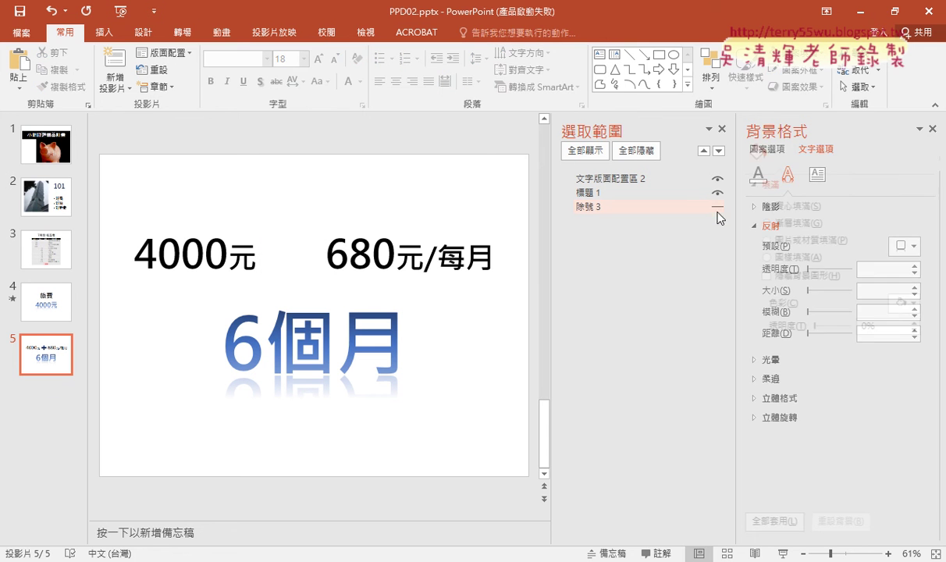
click(717, 208)
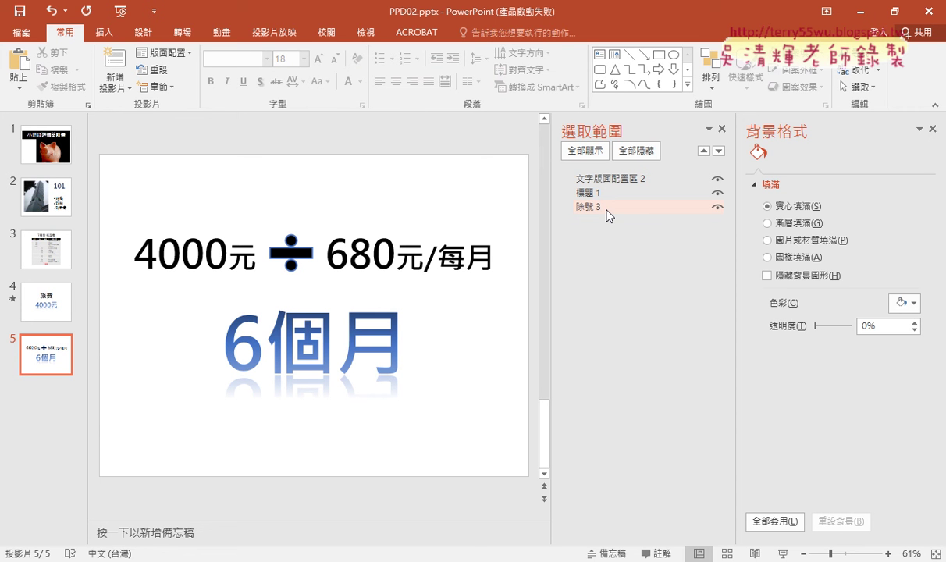
Step: Review the 除號 3 shape's Format Shape line settings, then close that pane
click(145, 35)
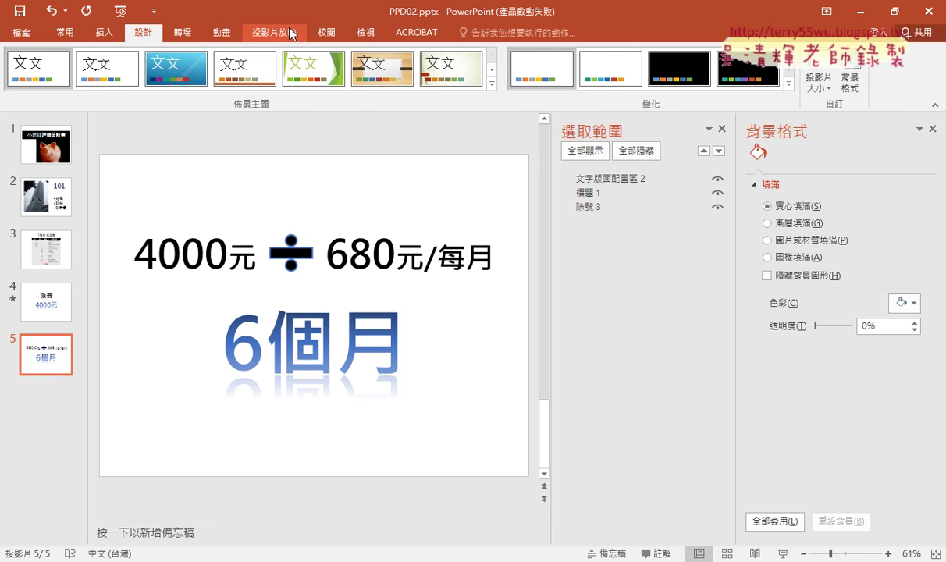
click(64, 31)
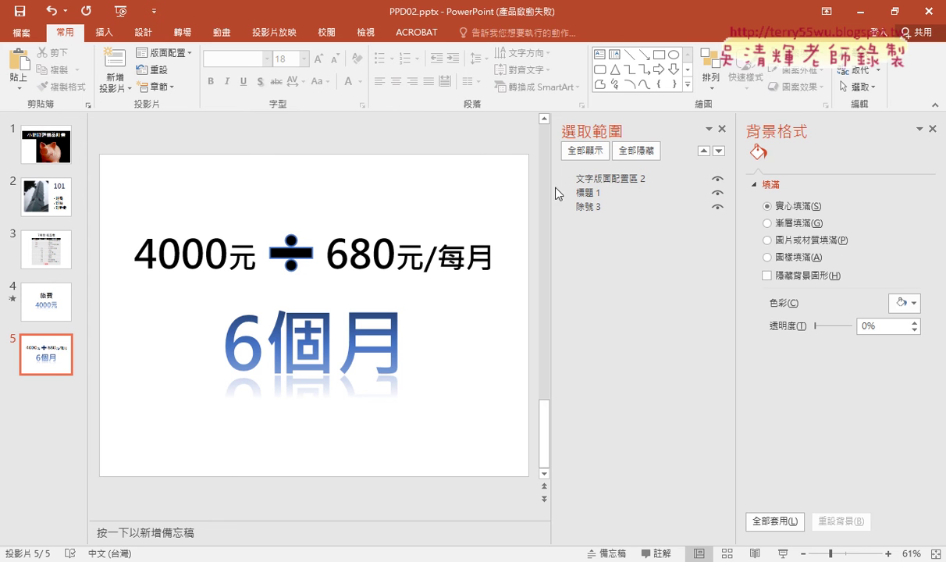
click(592, 208)
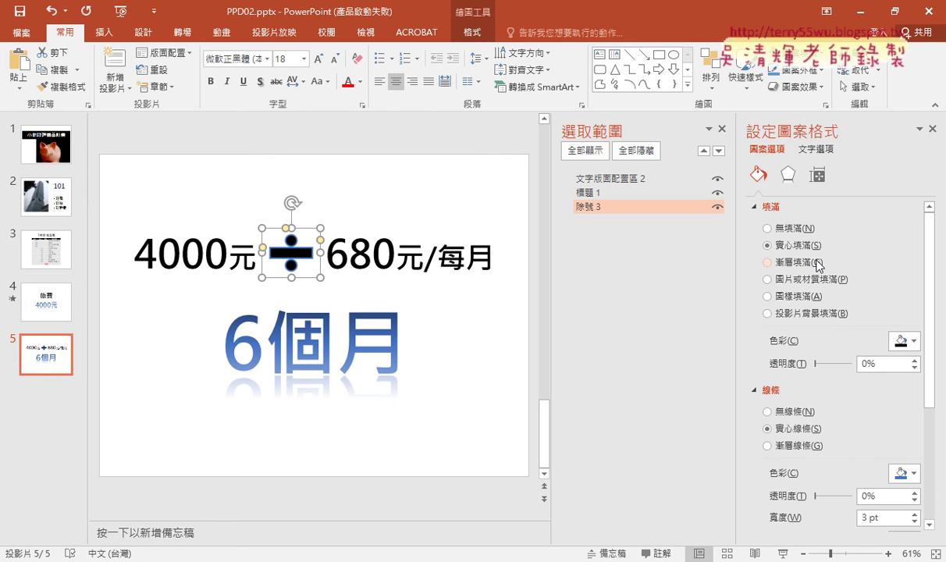
drag(933, 299, 941, 380)
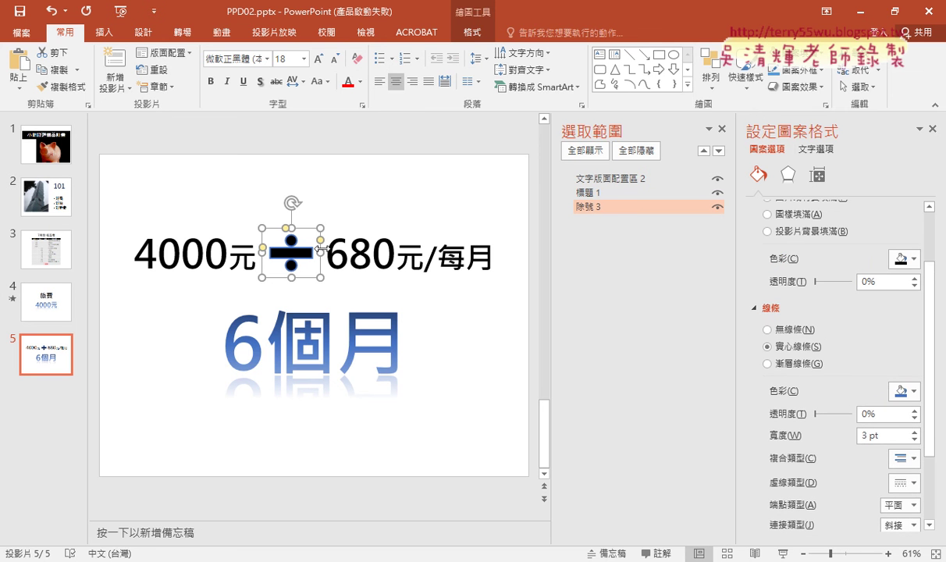
click(471, 33)
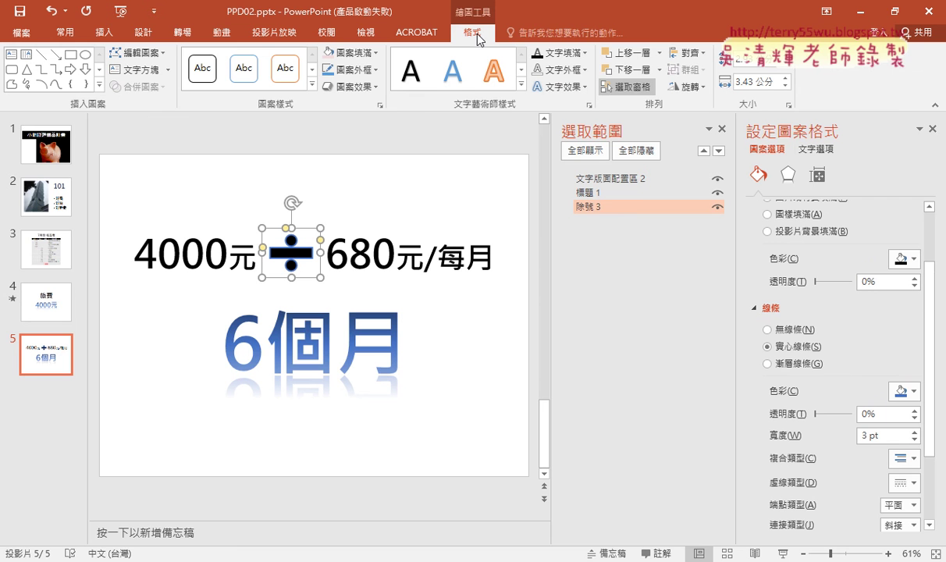
click(932, 129)
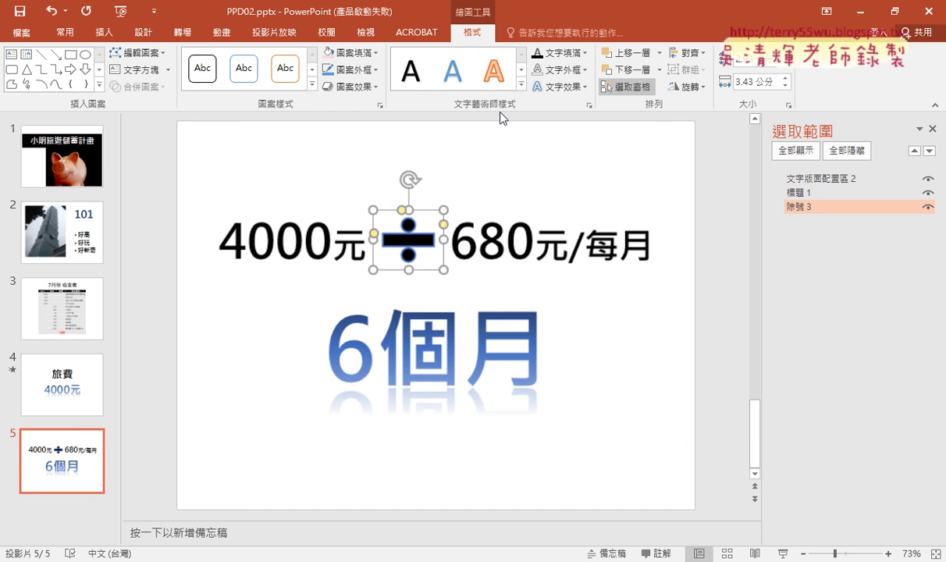
Step: Apply Text Outline > No Outline to the 除號 3 division sign
click(573, 69)
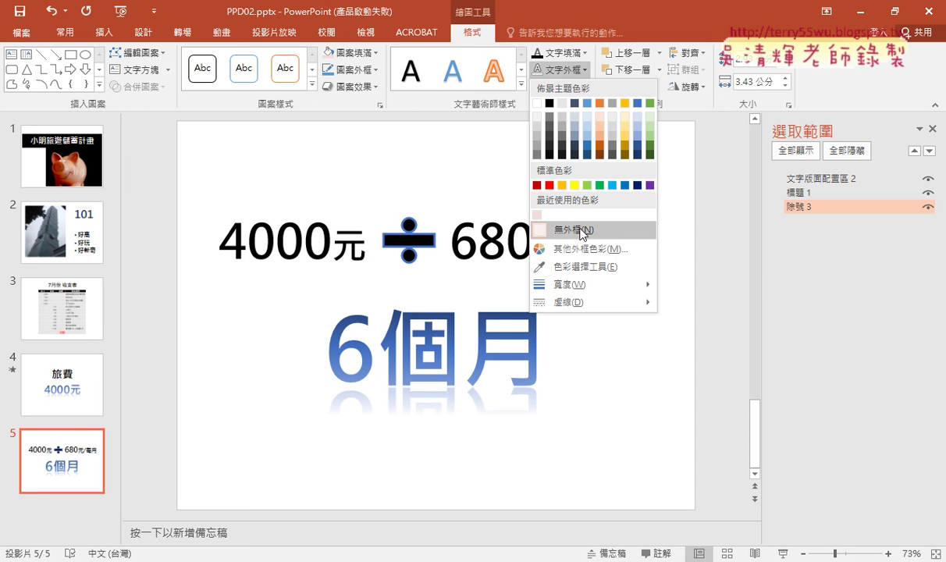
click(582, 231)
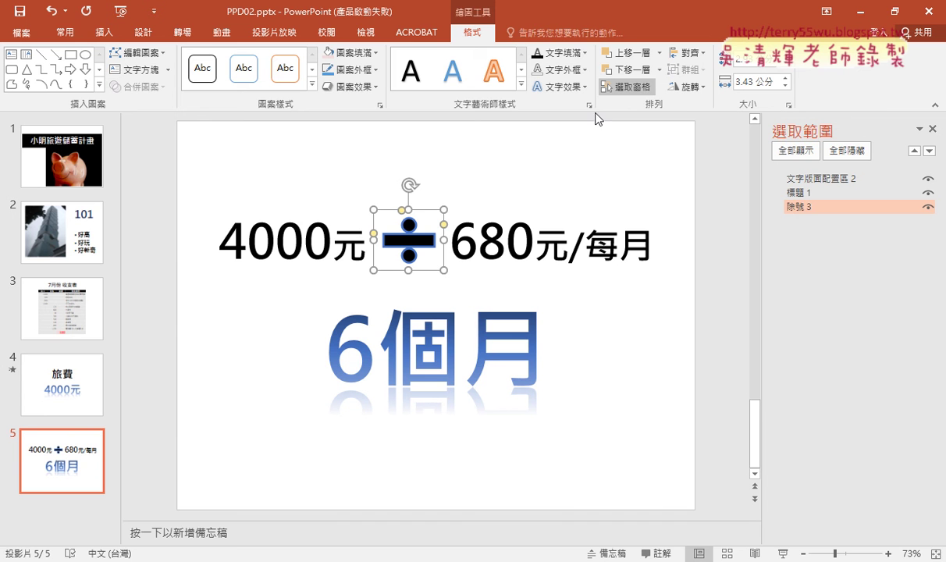
click(541, 70)
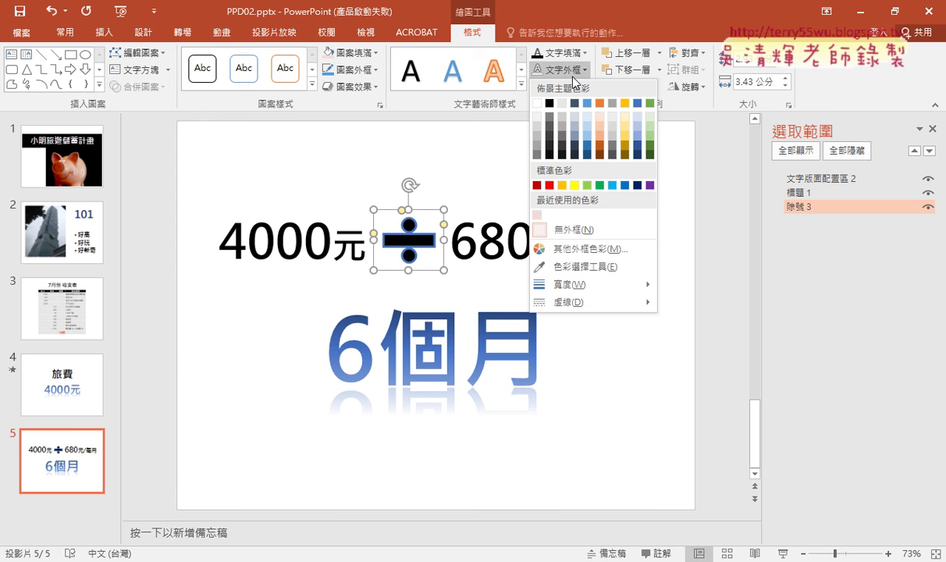
click(579, 234)
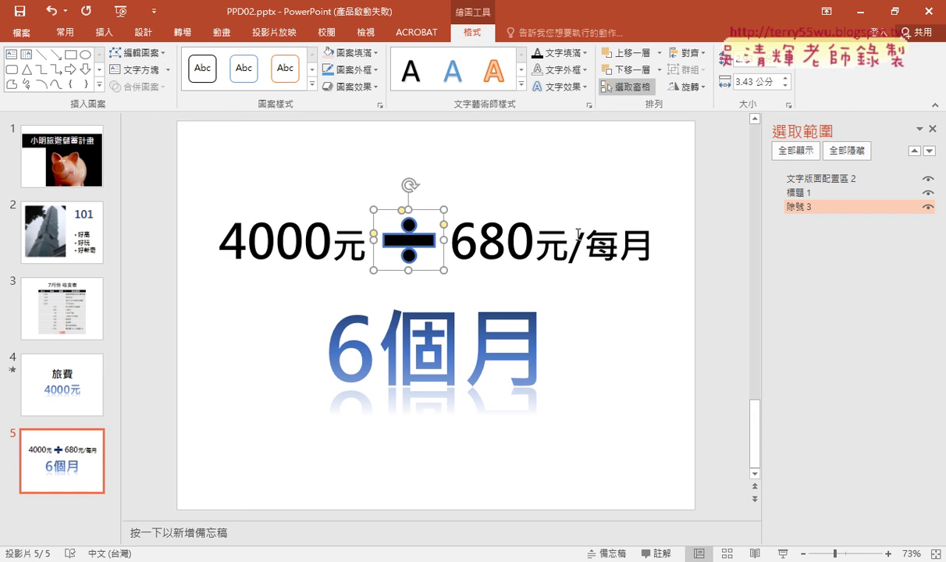
click(575, 70)
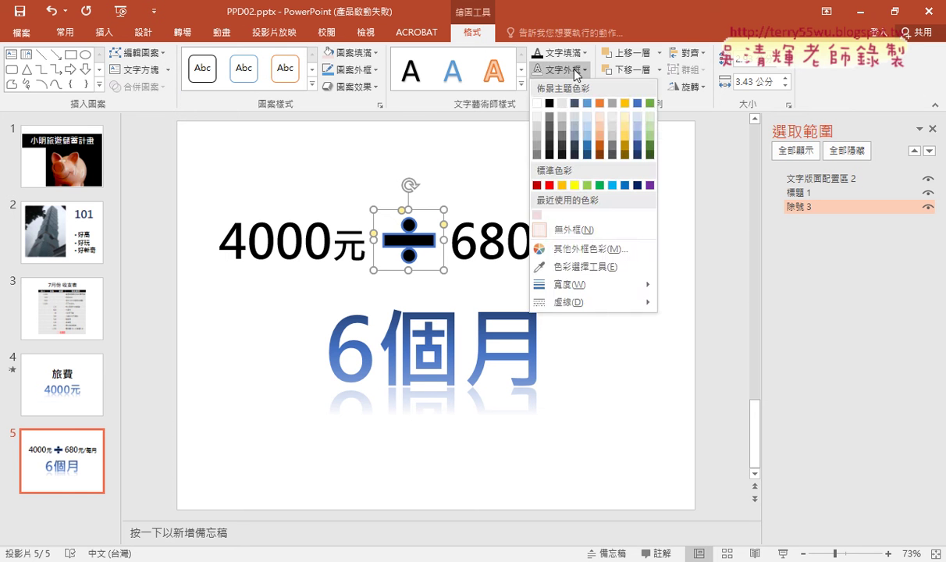
click(584, 235)
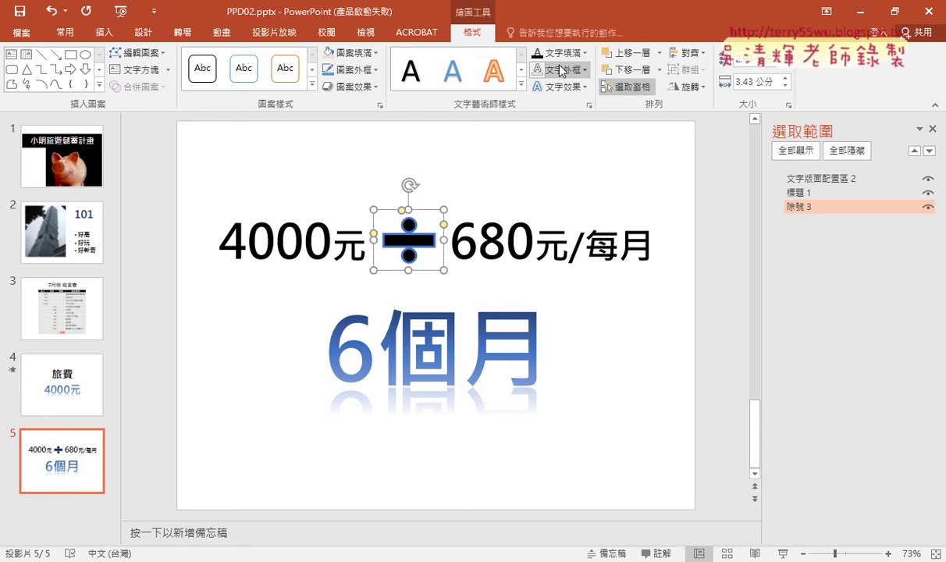
Step: Set the 除號 3 shape outline to No Outline and circle the symbol
click(356, 71)
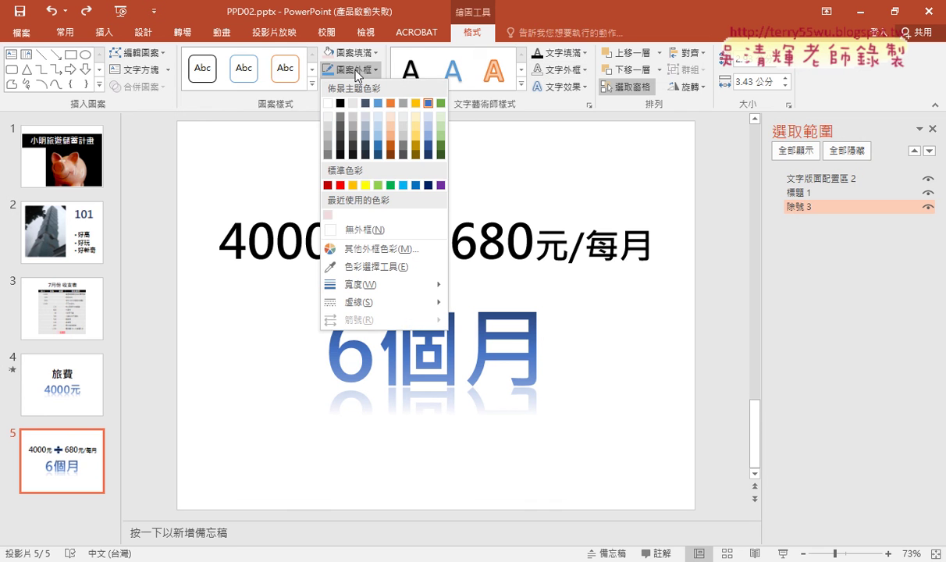
click(359, 234)
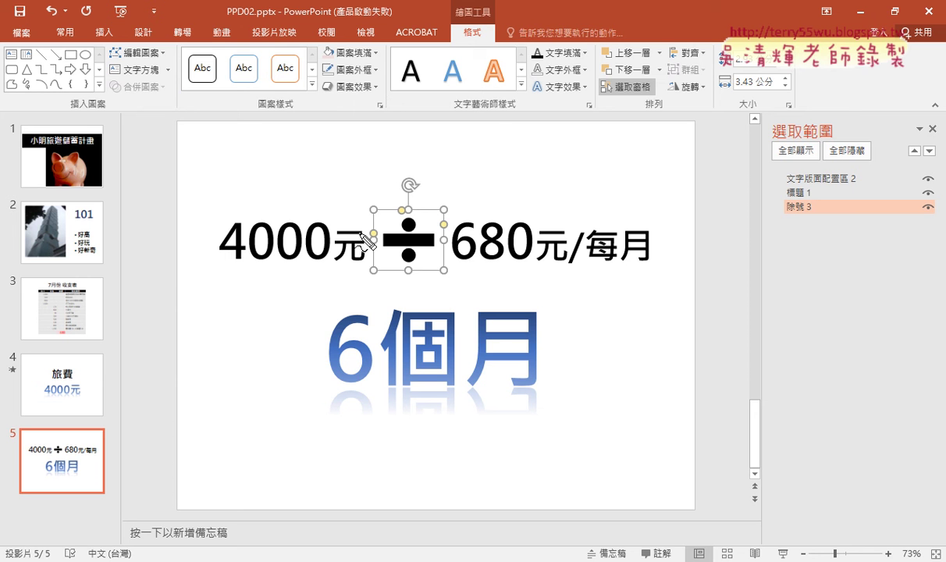
drag(422, 282, 446, 277)
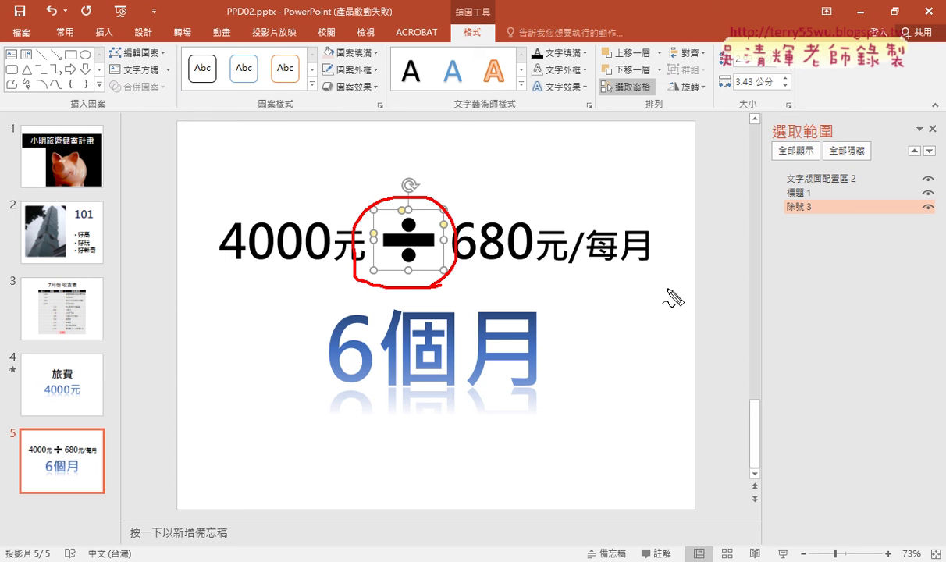
Step: Annotate how the Text Outline and Shape Outline settings relate to the symbol, then clear the marks
drag(474, 110, 456, 111)
mouse_move(545, 78)
mouse_down()
mouse_move(587, 76)
mouse_move(464, 205)
mouse_move(500, 213)
mouse_up()
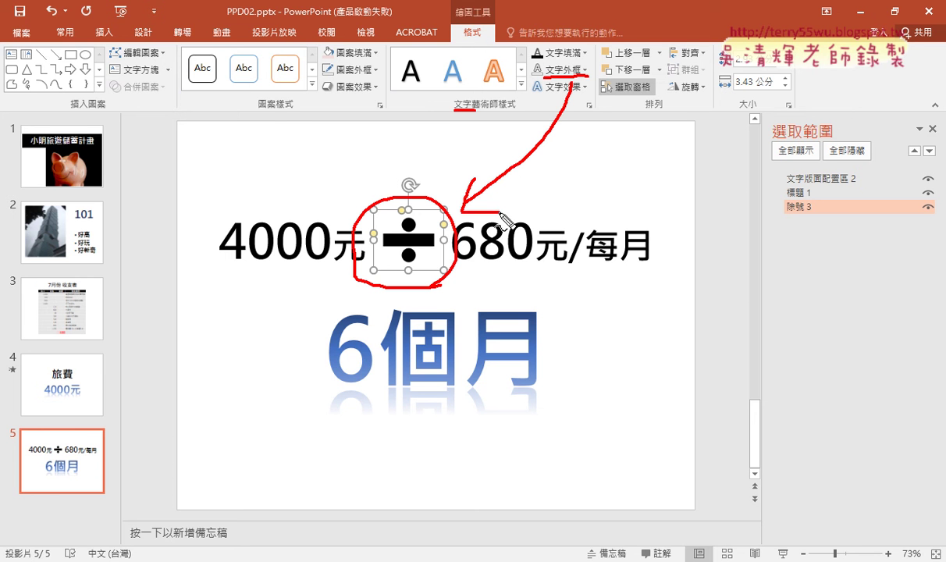
mouse_move(344, 75)
mouse_down()
mouse_move(371, 74)
mouse_move(324, 127)
mouse_move(359, 204)
mouse_up()
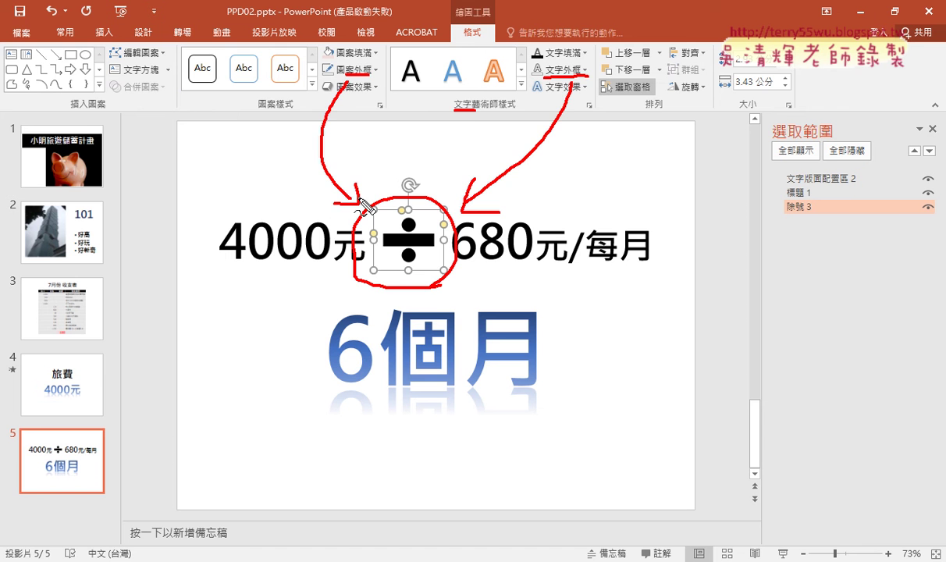
key(Escape)
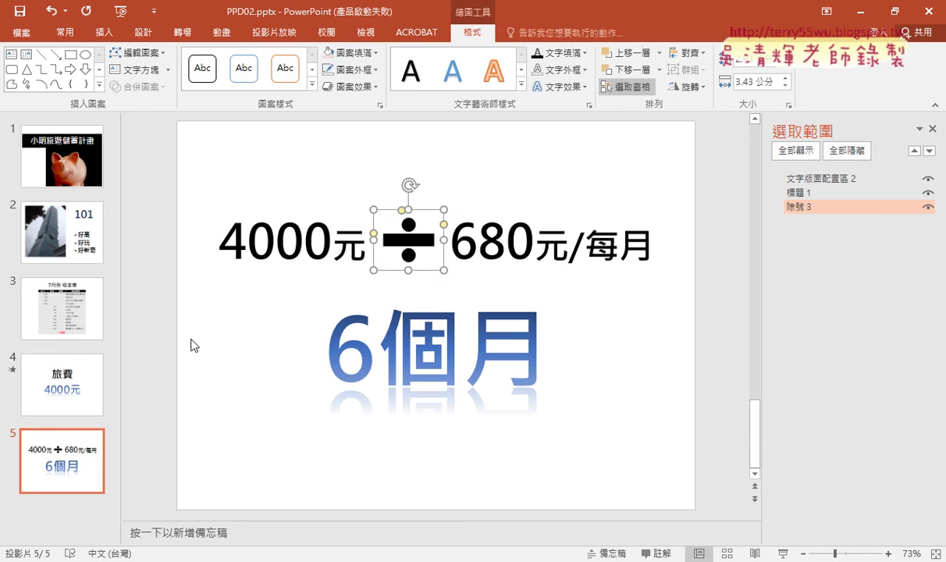
Step: Preview slide 4 as a slide show and watch 4000元 fade in on click
click(62, 394)
click(782, 553)
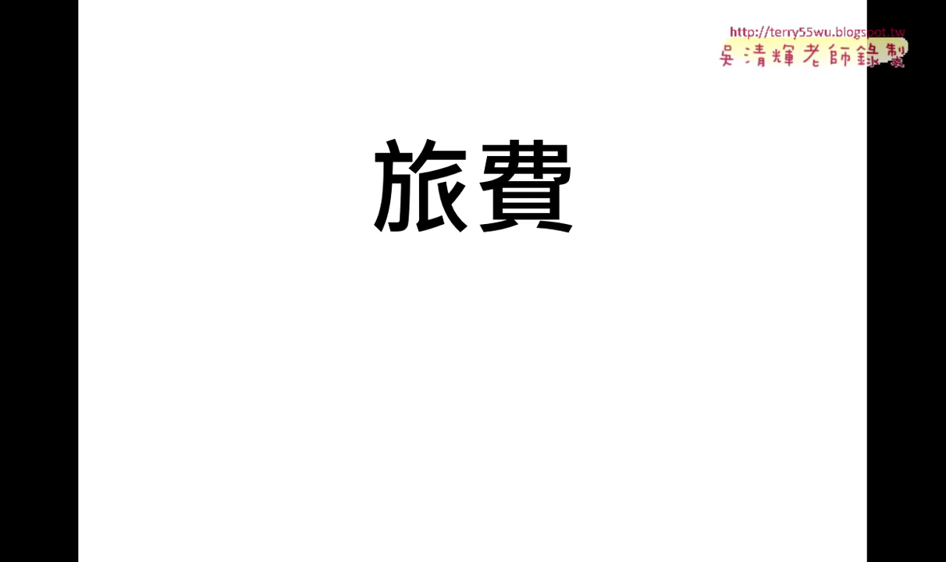
click(638, 280)
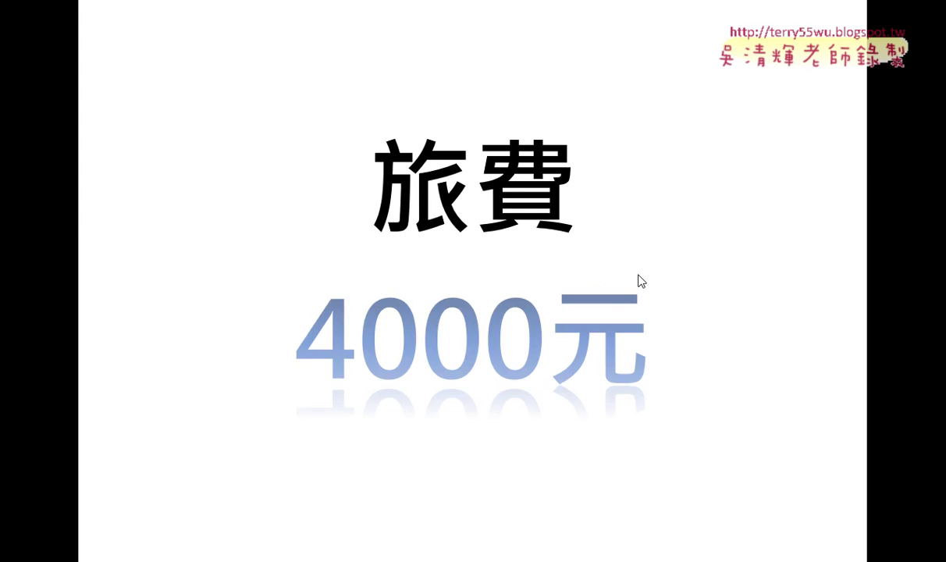
key(Escape)
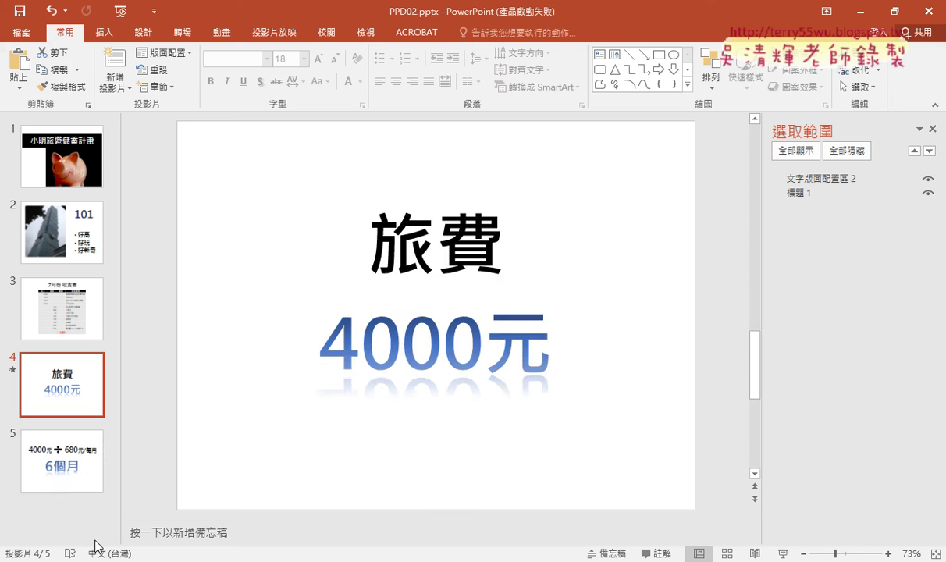
Step: Preview slide 5 as a show, then go back to slide 4 and select the 4000元 text
click(78, 480)
click(784, 554)
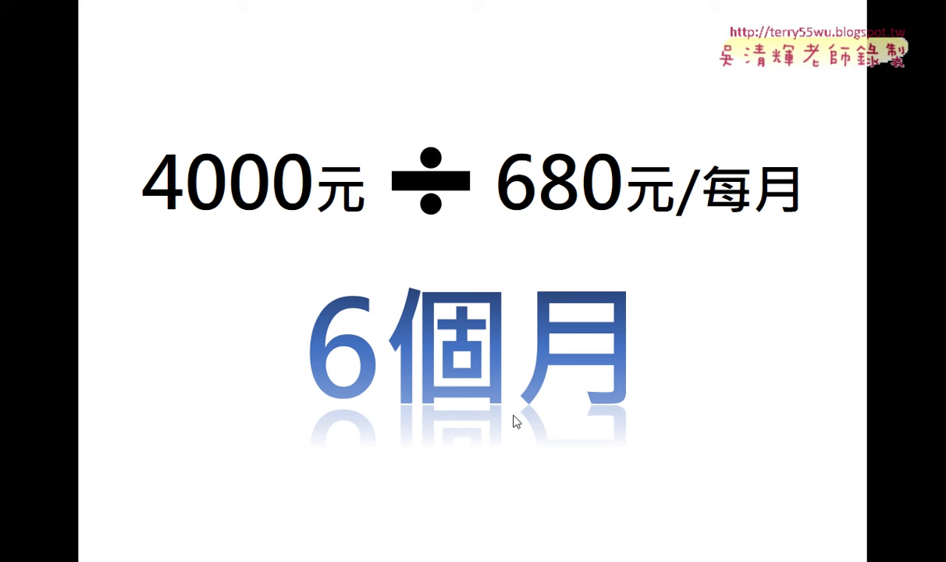
key(Escape)
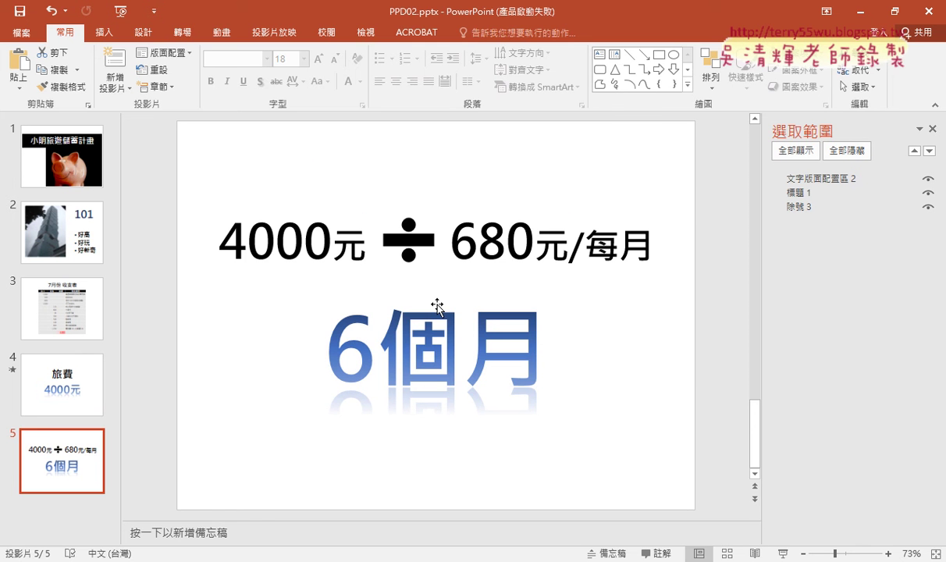
click(56, 370)
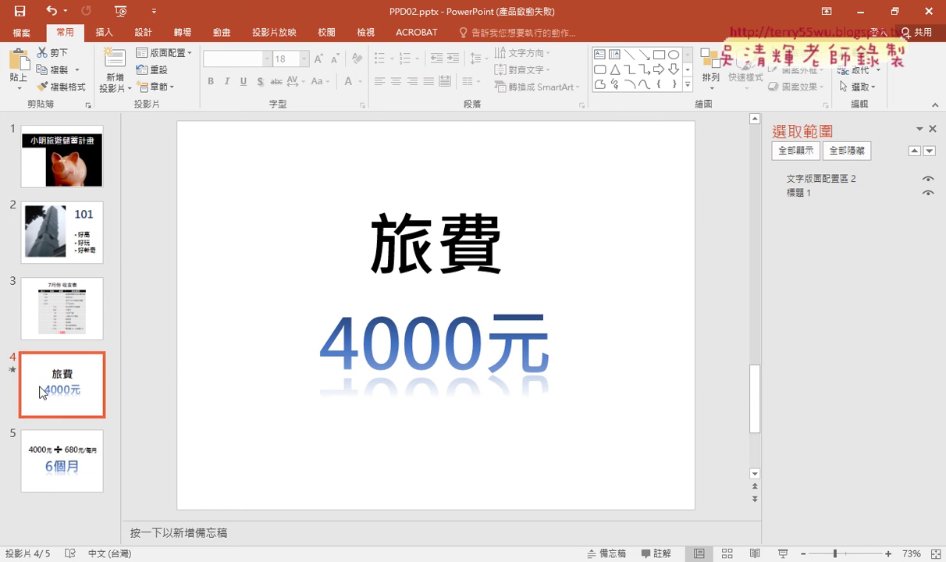
click(475, 309)
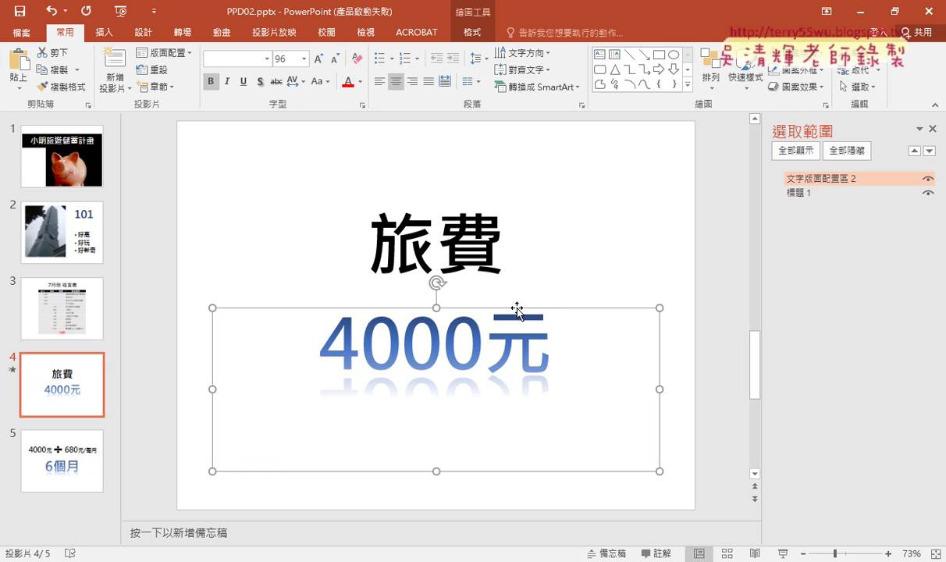
Step: Mark up the Animation Painter and effects on the Animations ribbon, then cancel the copy
click(230, 34)
key(alt+shift+c)
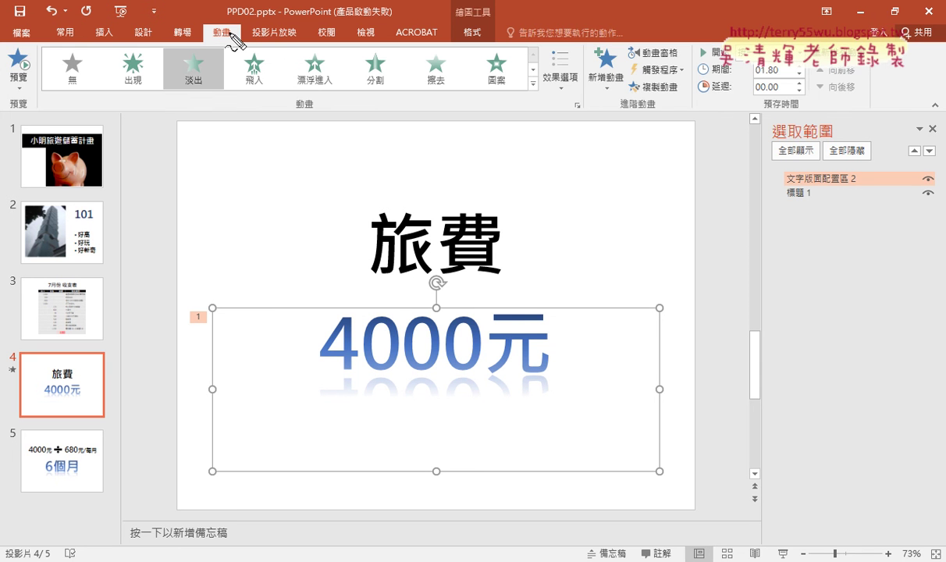
drag(608, 100, 659, 108)
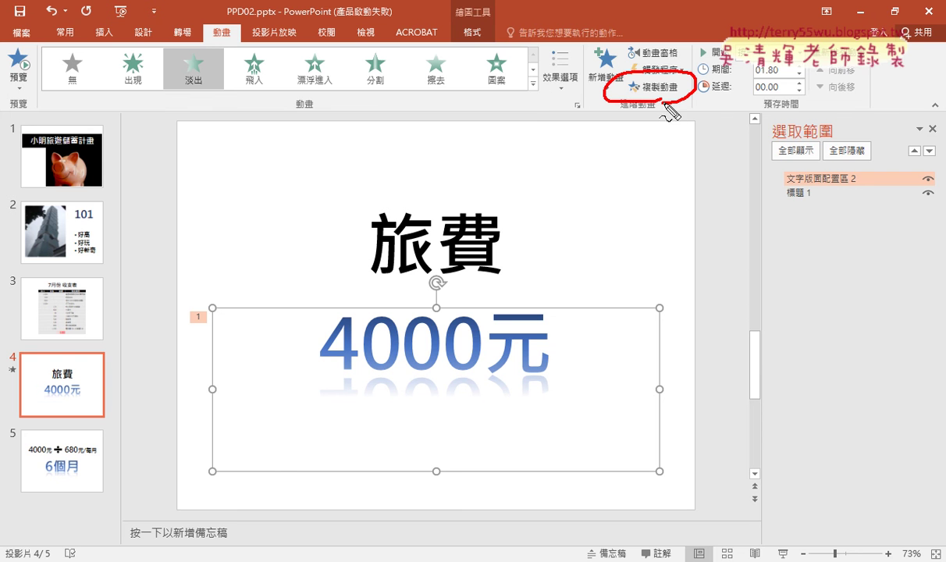
drag(225, 50, 579, 89)
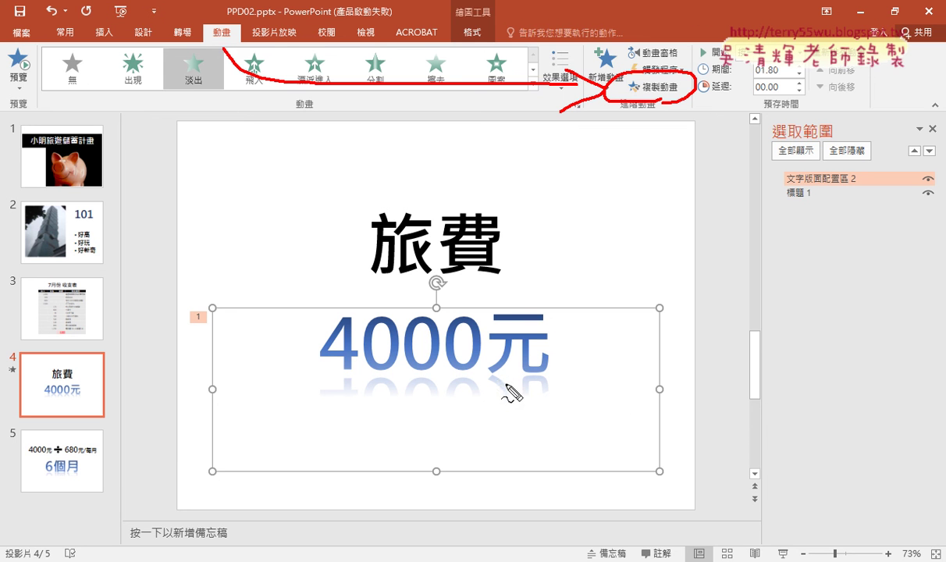
mouse_move(207, 421)
mouse_down()
mouse_move(78, 473)
mouse_move(129, 486)
mouse_up()
key(Escape)
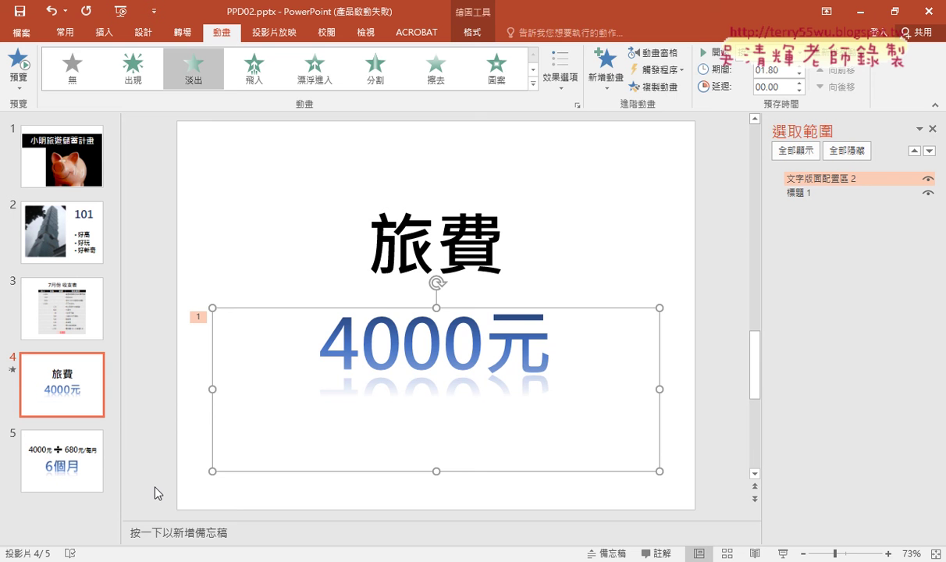
Step: Copy the 4000元 fade animation from slide 4 onto the 6個月 text on slide 5
click(79, 483)
click(75, 386)
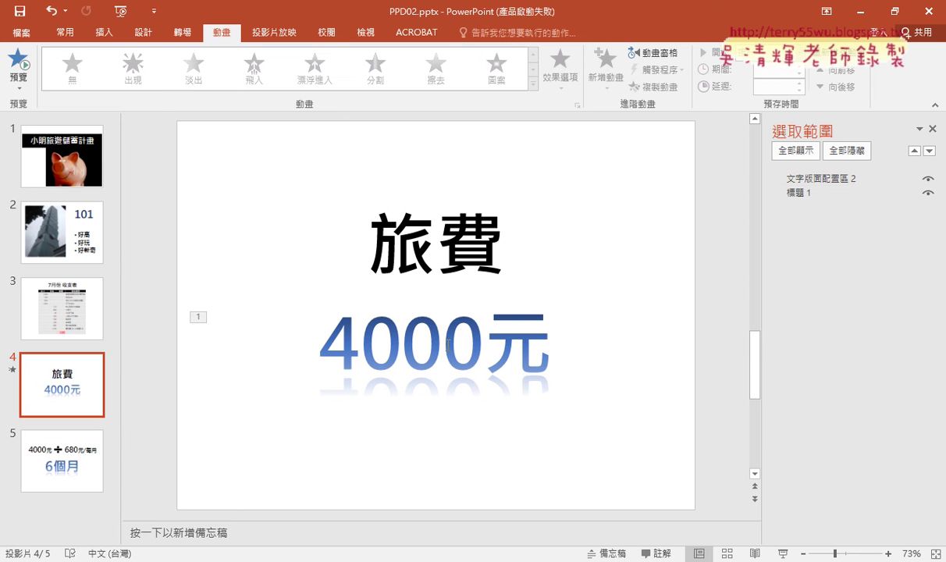
click(458, 309)
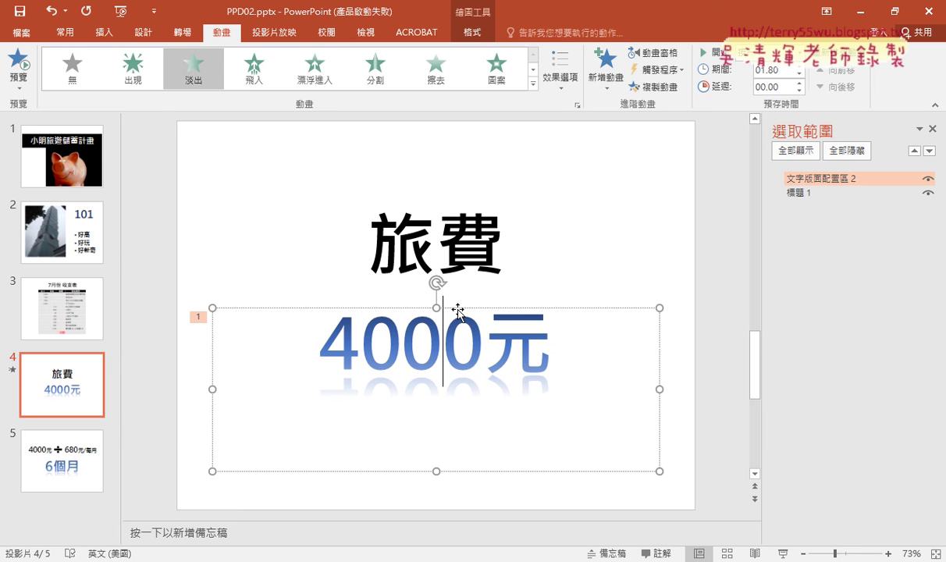
click(647, 88)
click(91, 466)
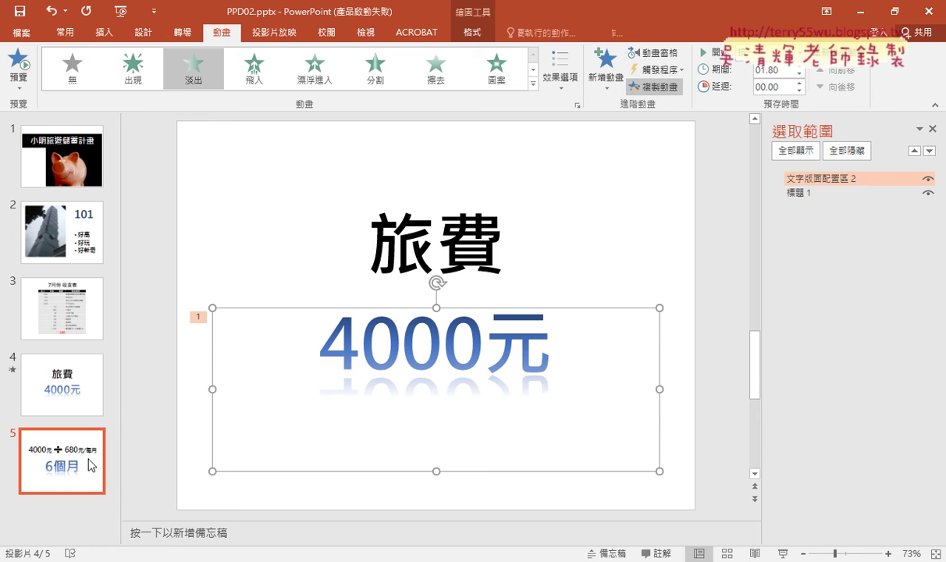
click(417, 344)
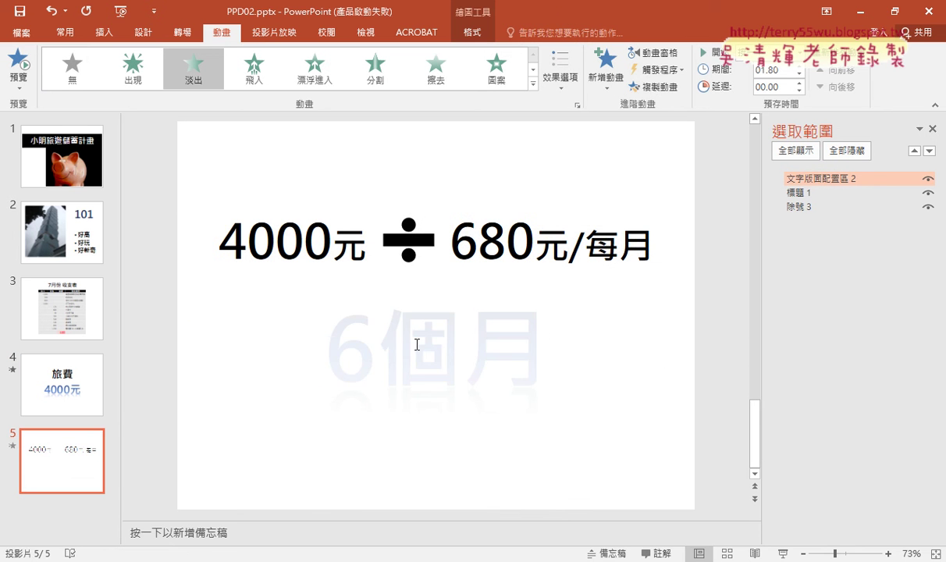
Step: Play slide 5 as a show to confirm 6個月 fades in, then return to the task PDF
click(783, 554)
click(501, 355)
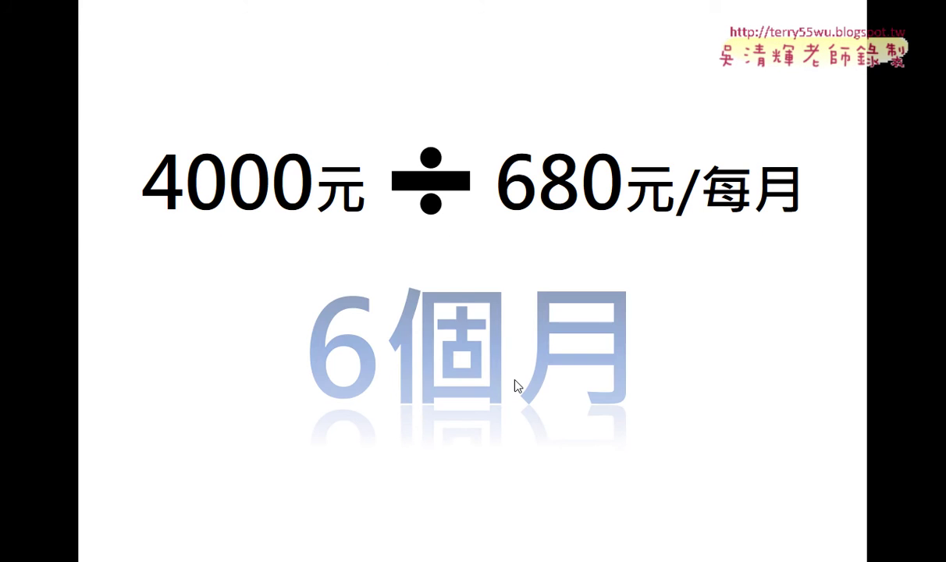
key(Escape)
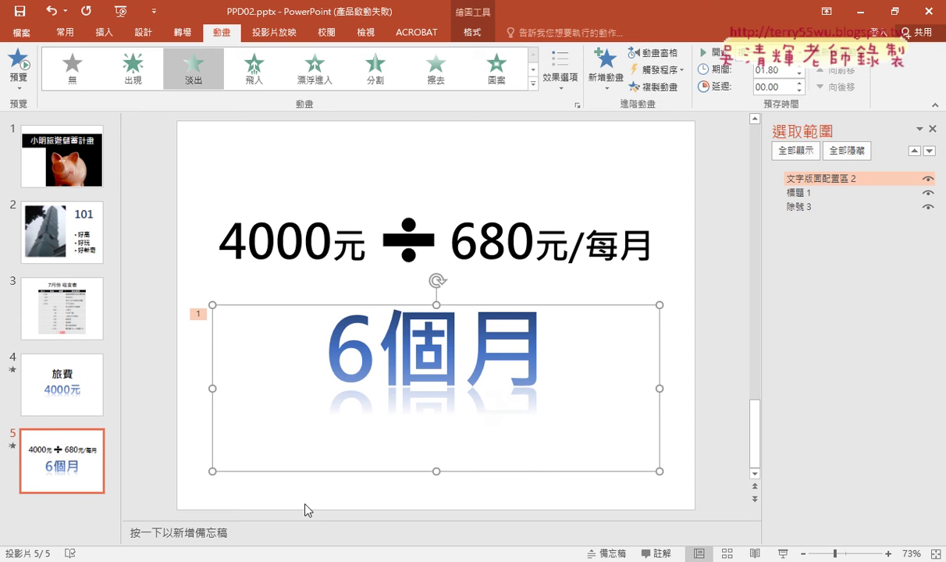
key(alt+Tab)
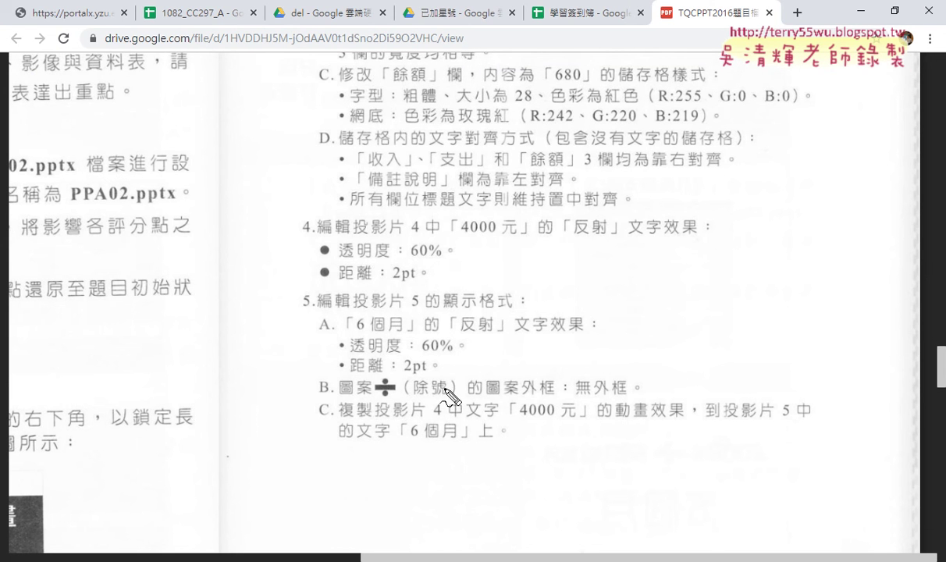
drag(489, 399, 513, 403)
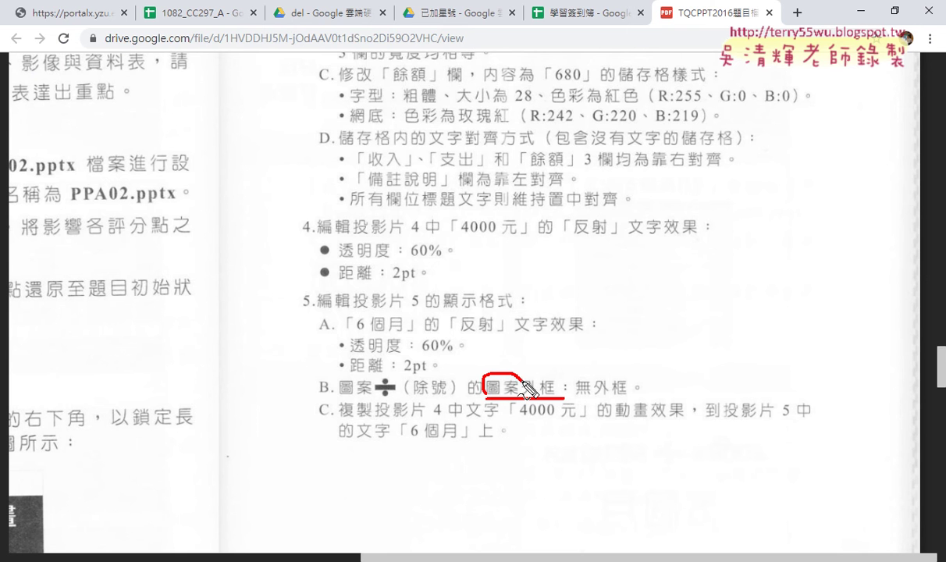